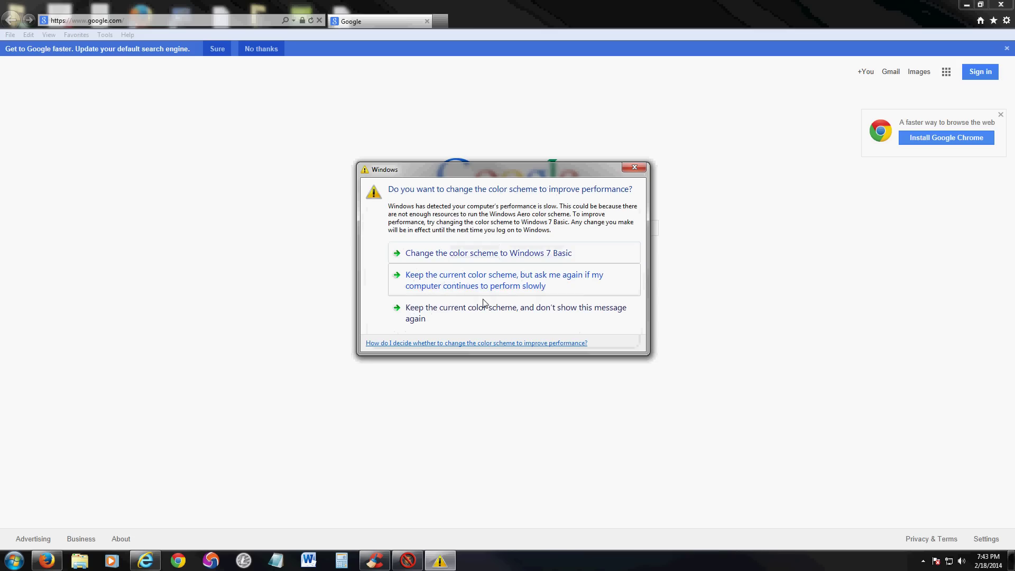
Step: Keep the current color scheme and stop the slow-performance message from being shown again
click(484, 317)
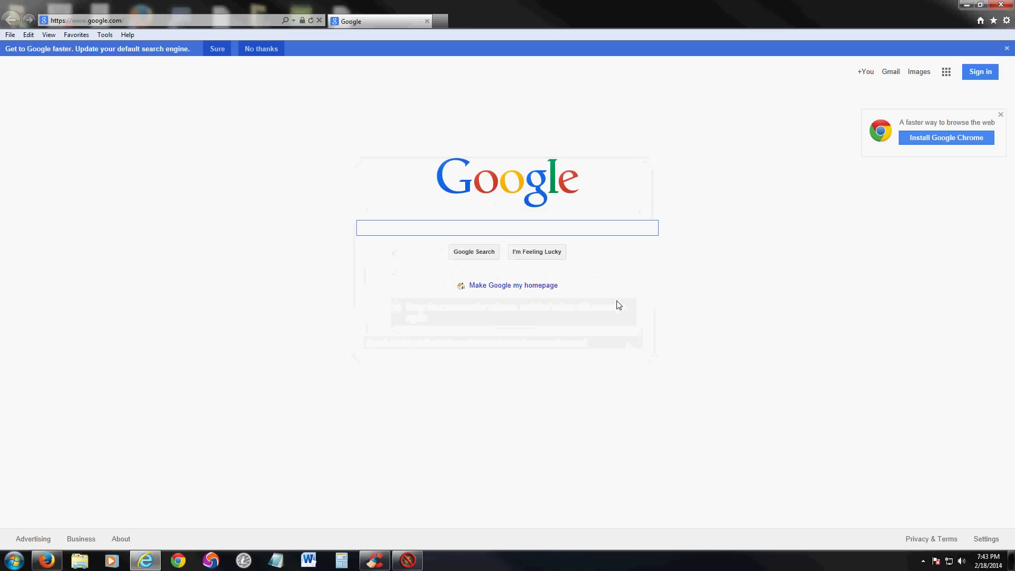
click(982, 7)
drag(495, 57, 461, 87)
click(783, 90)
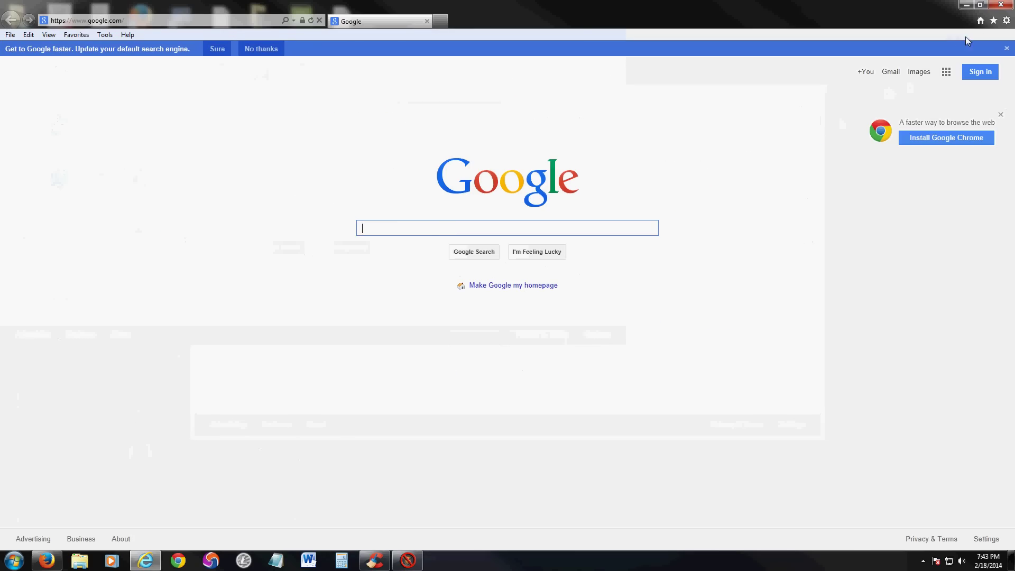
Step: Open the browser's Internet Options at the advanced settings
click(1007, 22)
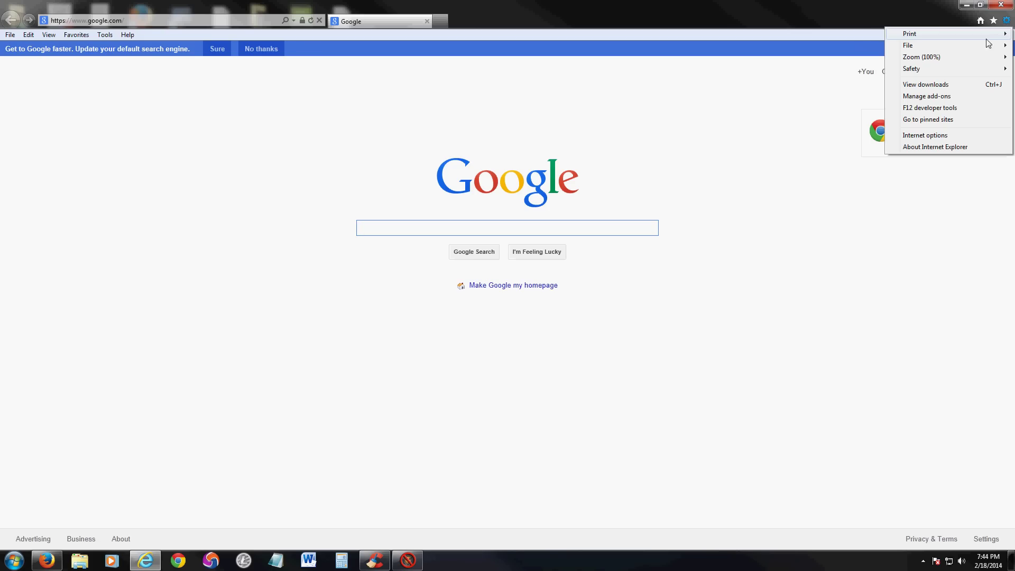
click(935, 139)
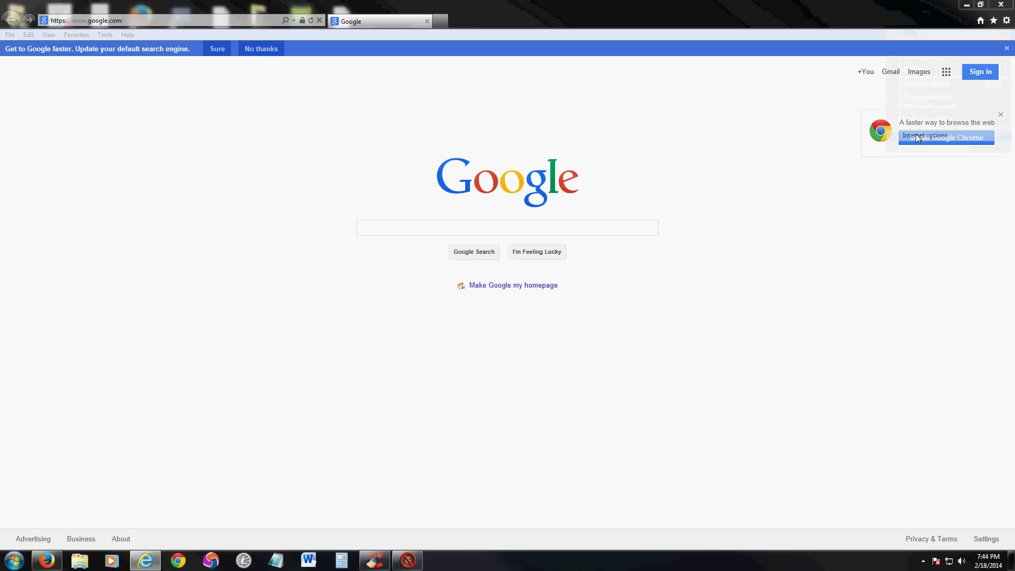
drag(130, 10, 394, 97)
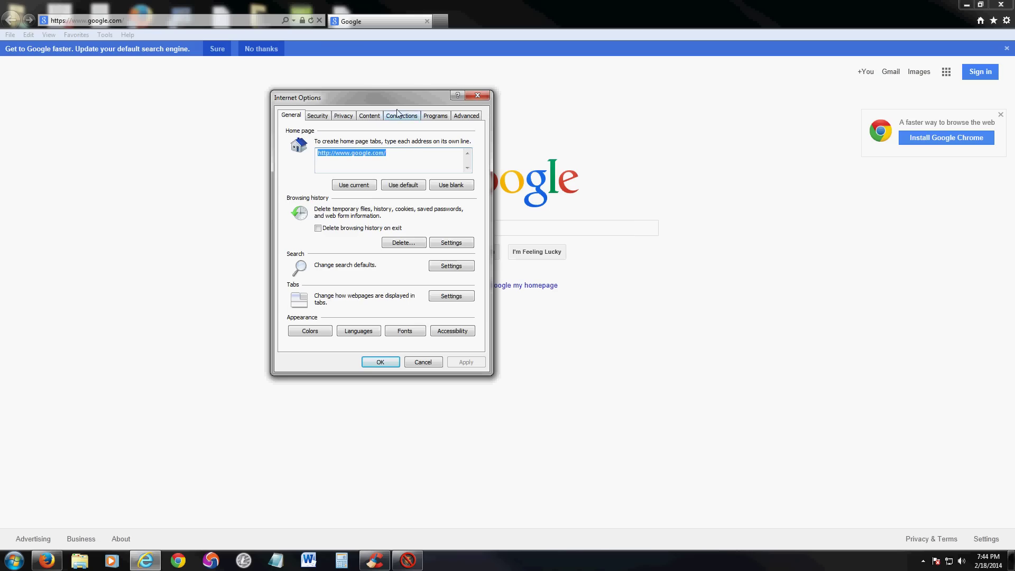
click(466, 118)
drag(400, 96, 416, 96)
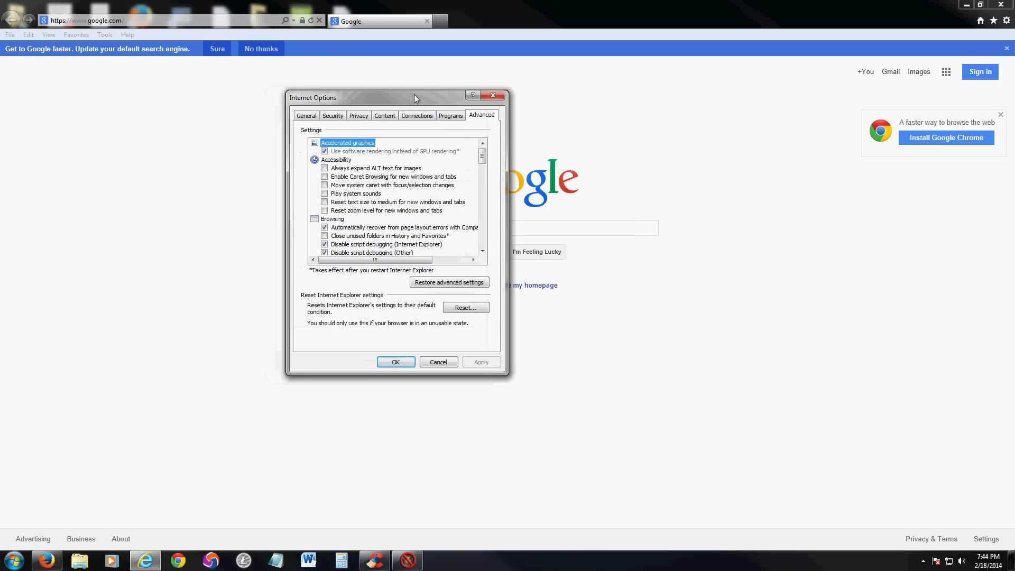
Step: Reset all Internet Explorer settings without deleting personal settings, and close the browser
click(471, 309)
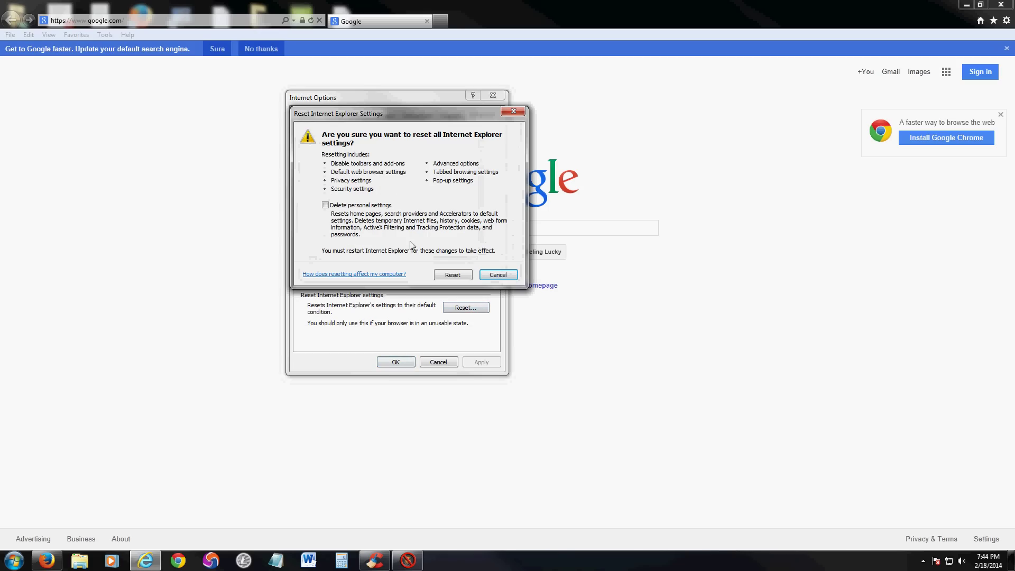
click(452, 274)
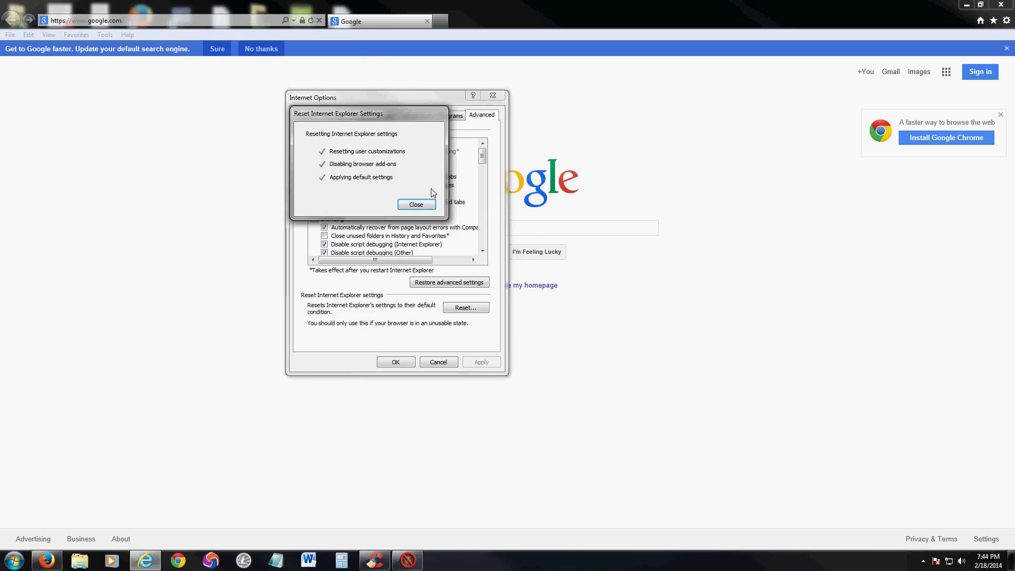
click(432, 205)
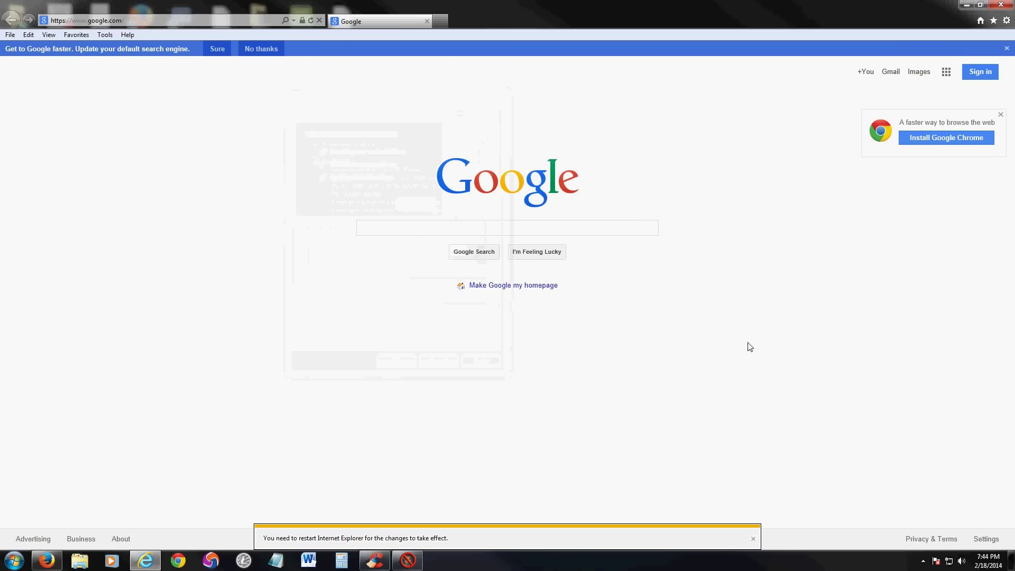
click(1001, 6)
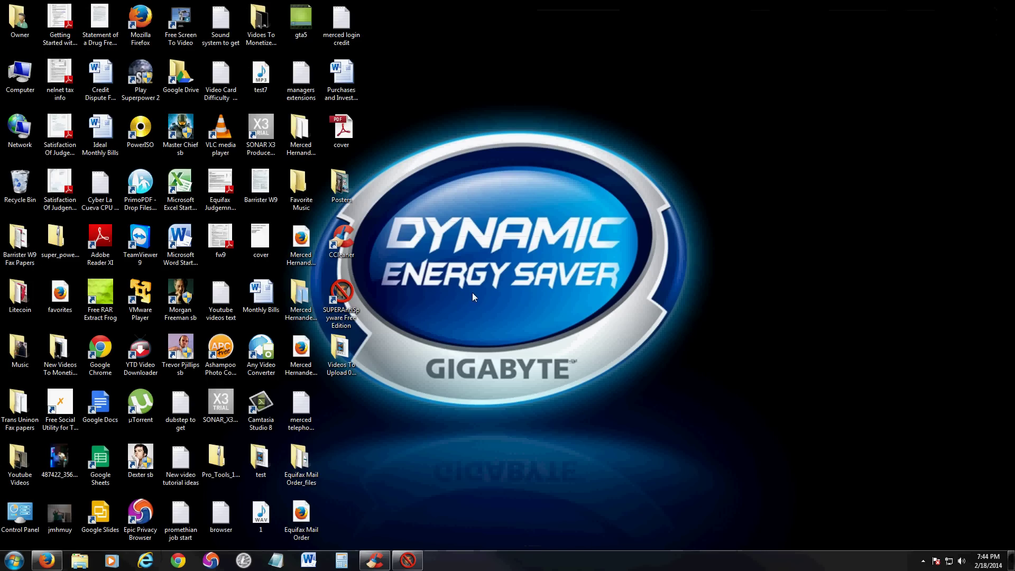
Step: Search Windows for msconfig and launch the System Configuration utility
click(14, 560)
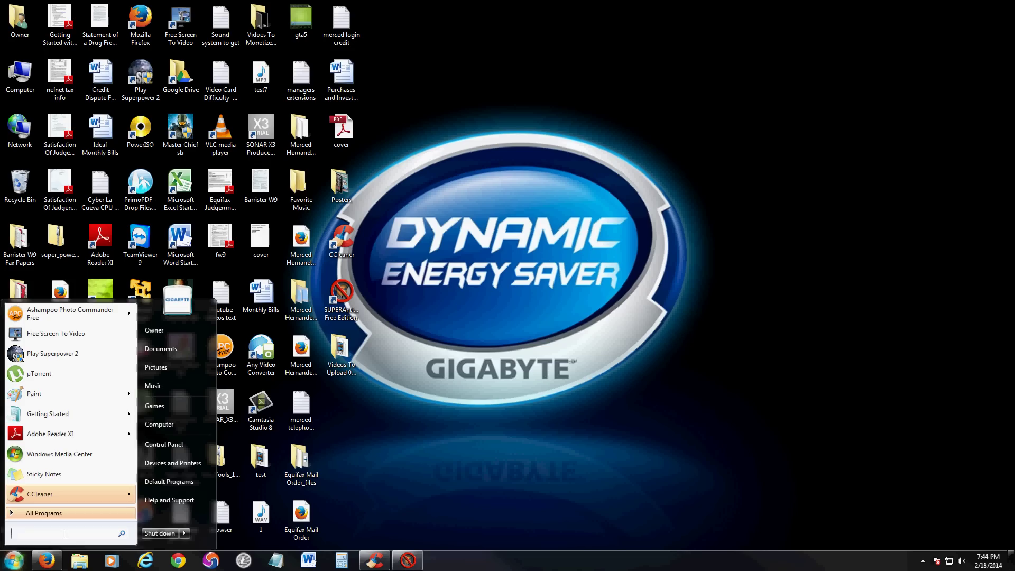
click(347, 461)
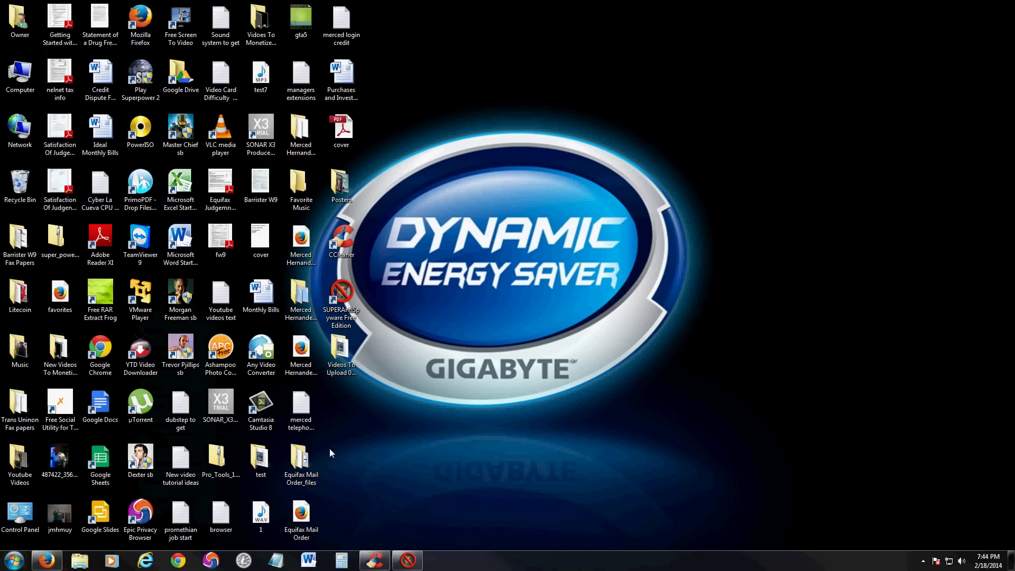
click(14, 564)
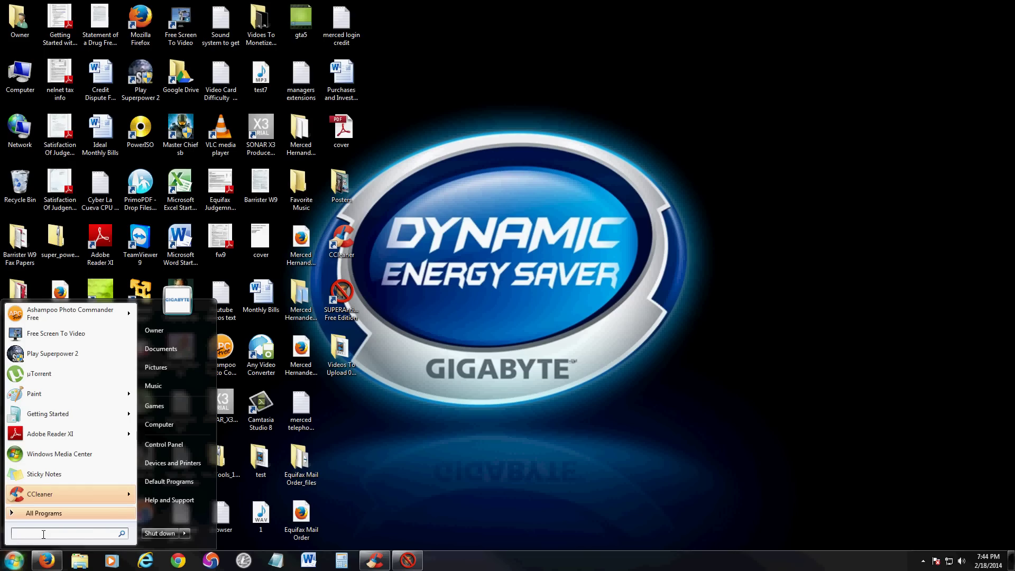
text(ms)
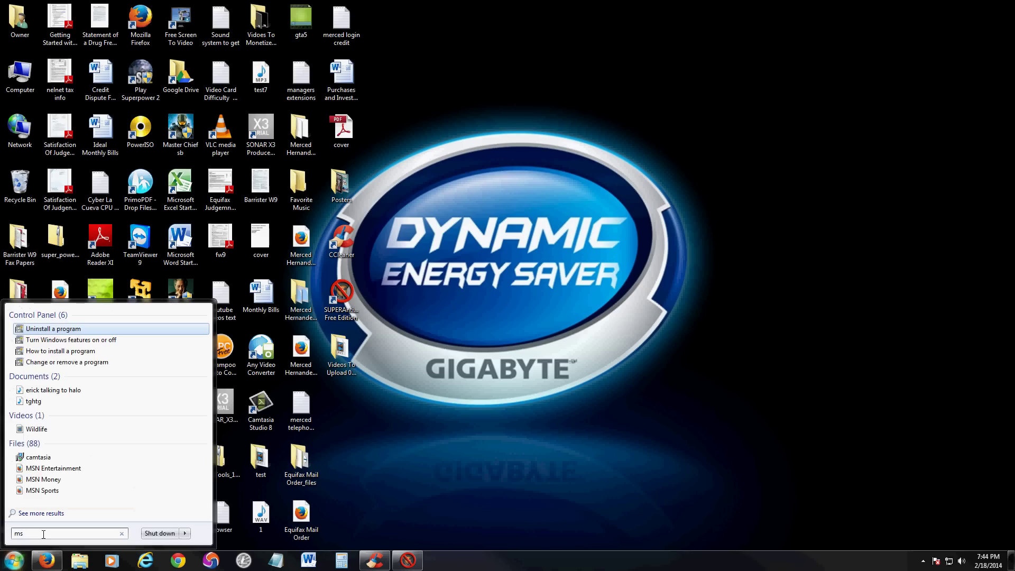
text(conf)
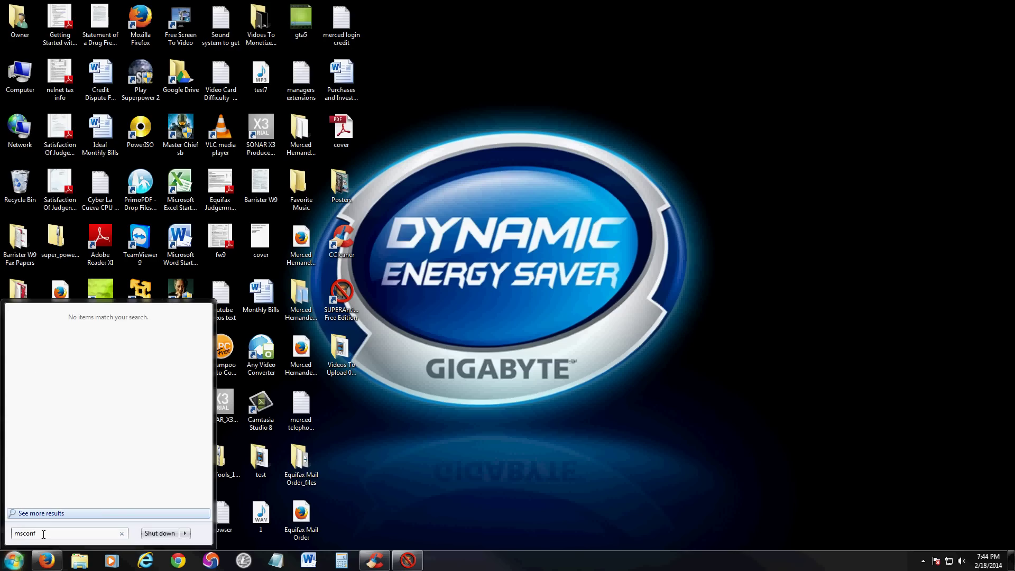
text(ig)
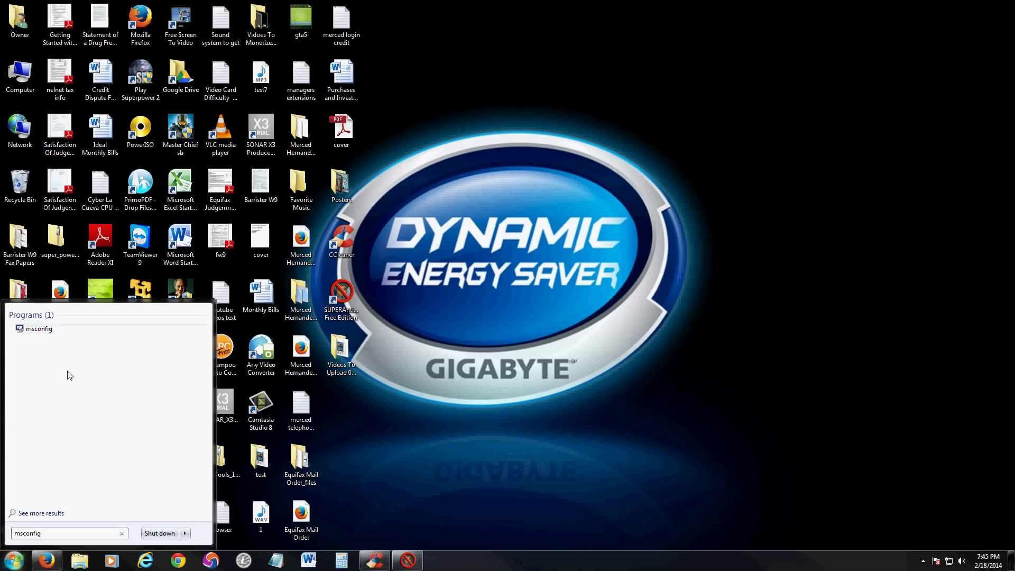
click(40, 329)
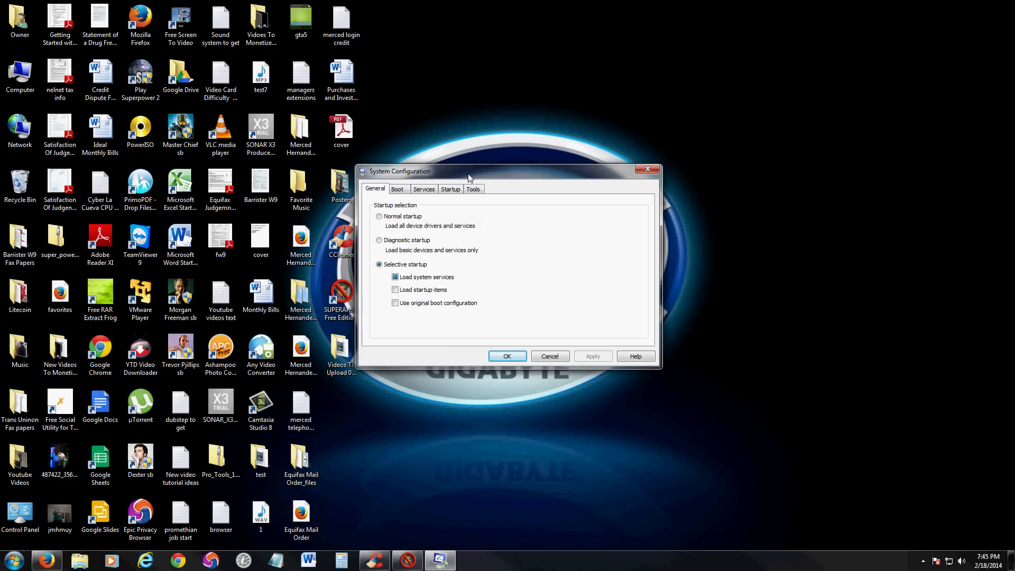
drag(468, 179, 470, 154)
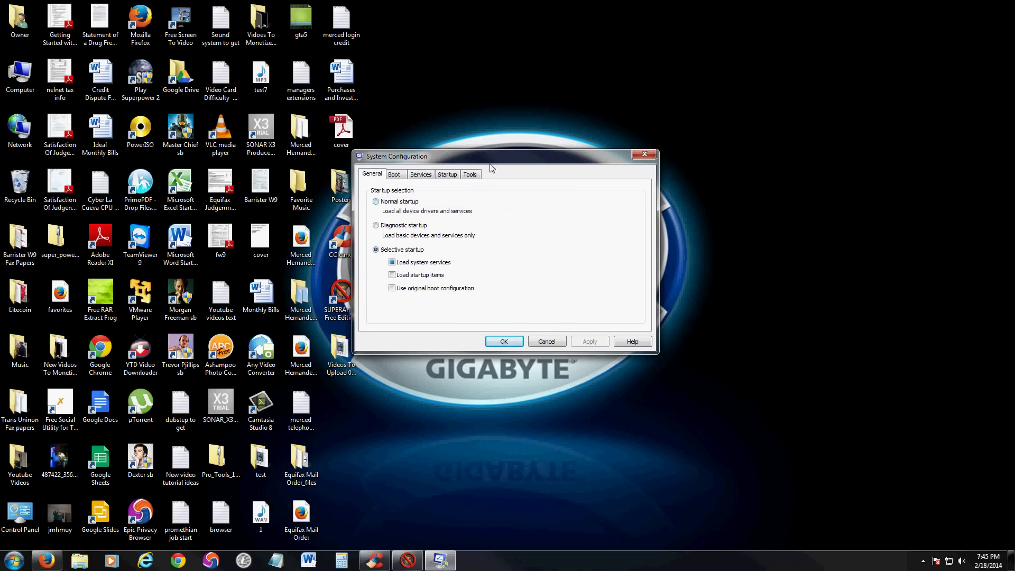
drag(488, 160, 485, 165)
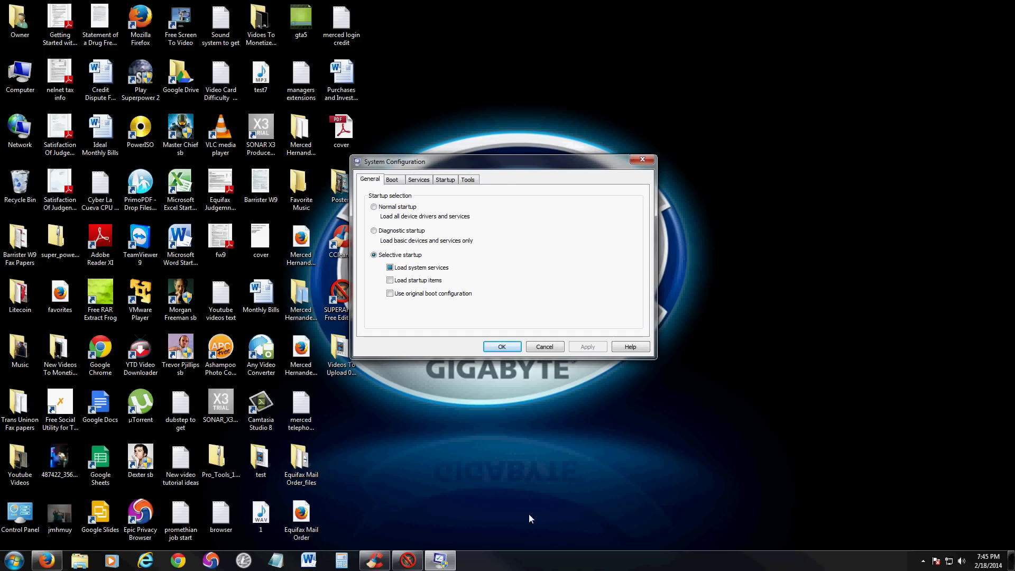
Step: Start Windows Task Manager and arrange it side by side with the System Configuration window
right_click(479, 566)
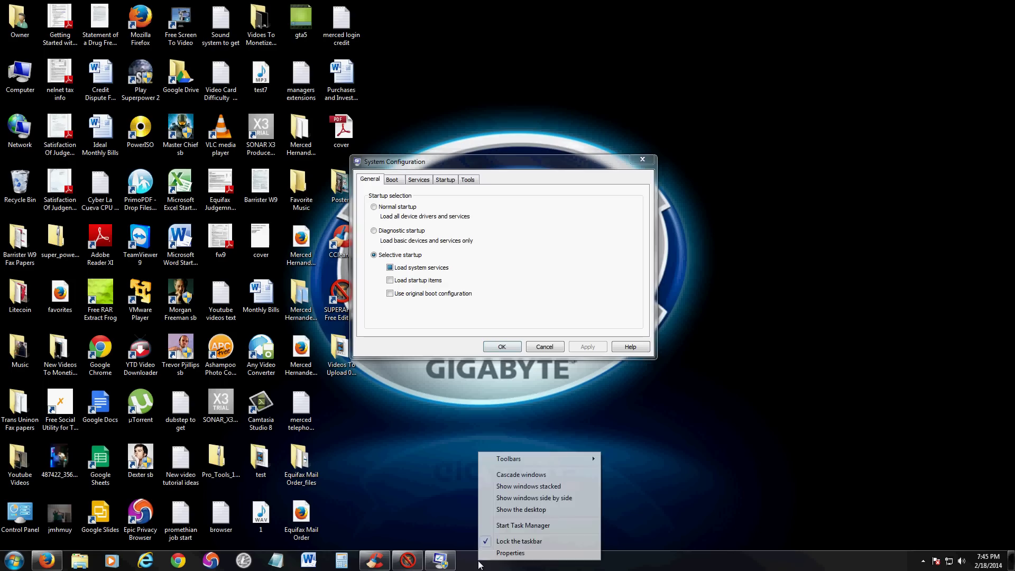
click(519, 525)
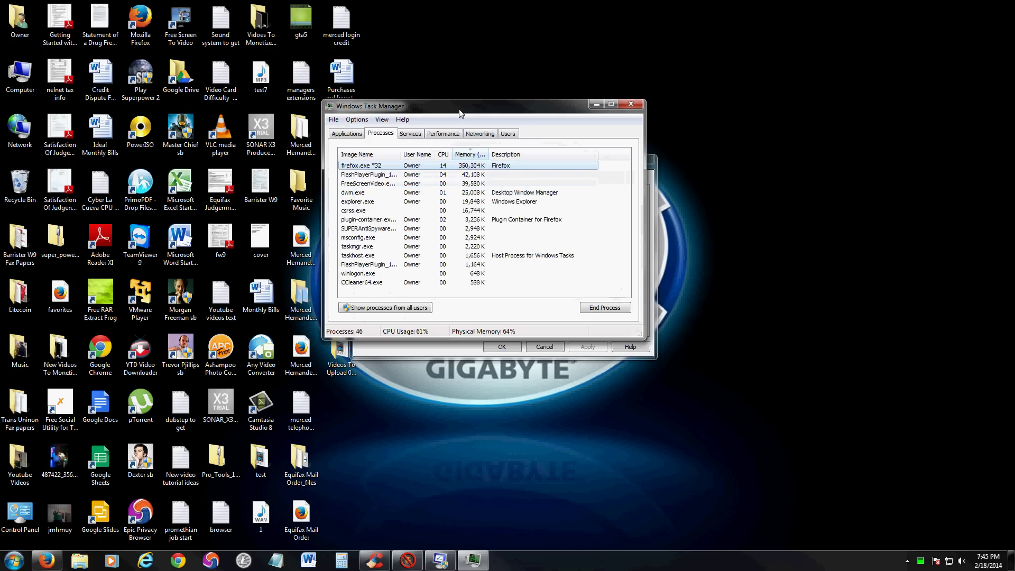
drag(661, 25, 822, 74)
drag(529, 161, 390, 108)
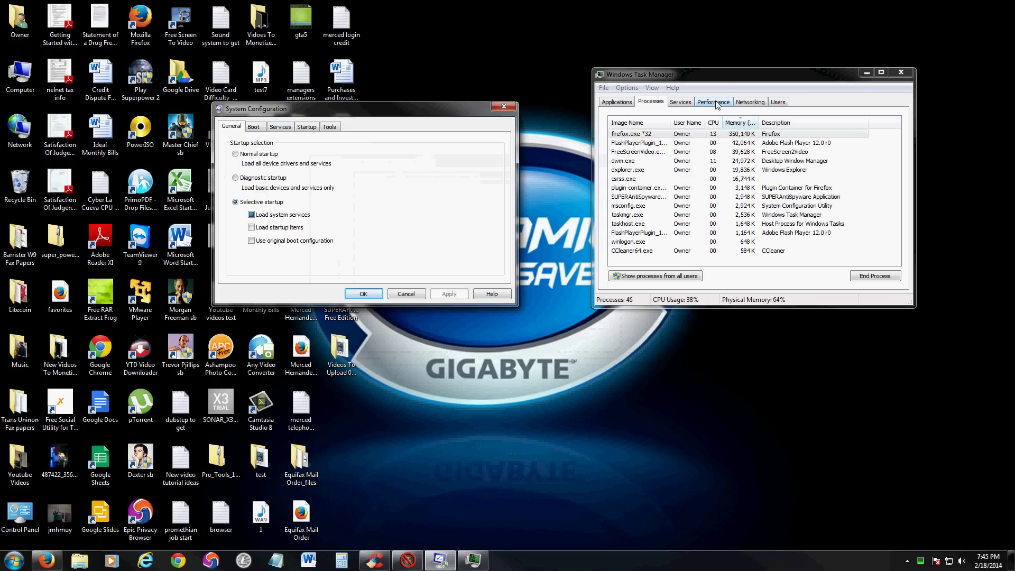
drag(285, 109, 238, 137)
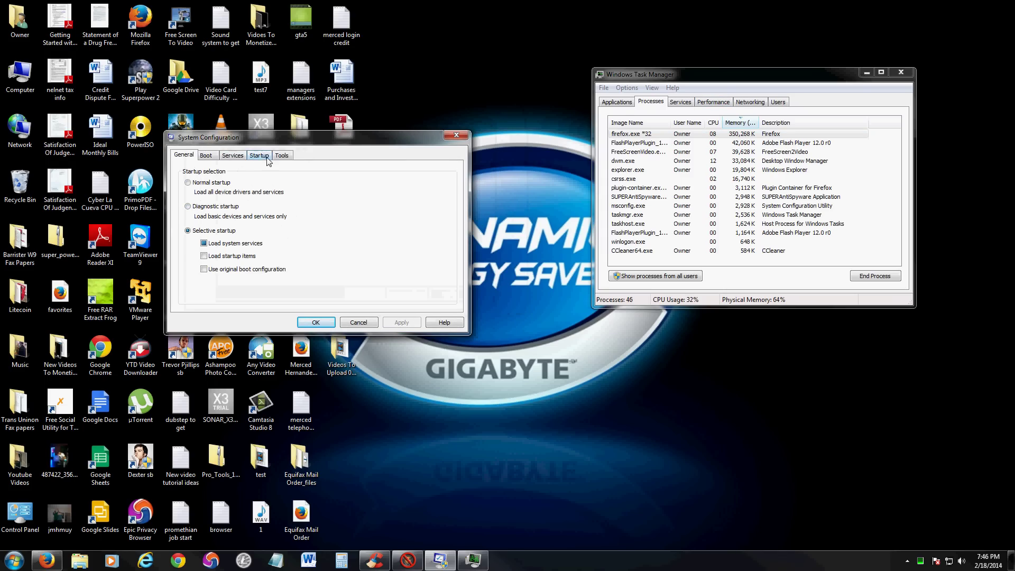
Step: Disable the SUPERAntiSpyware startup item in System Configuration and apply the change
click(262, 158)
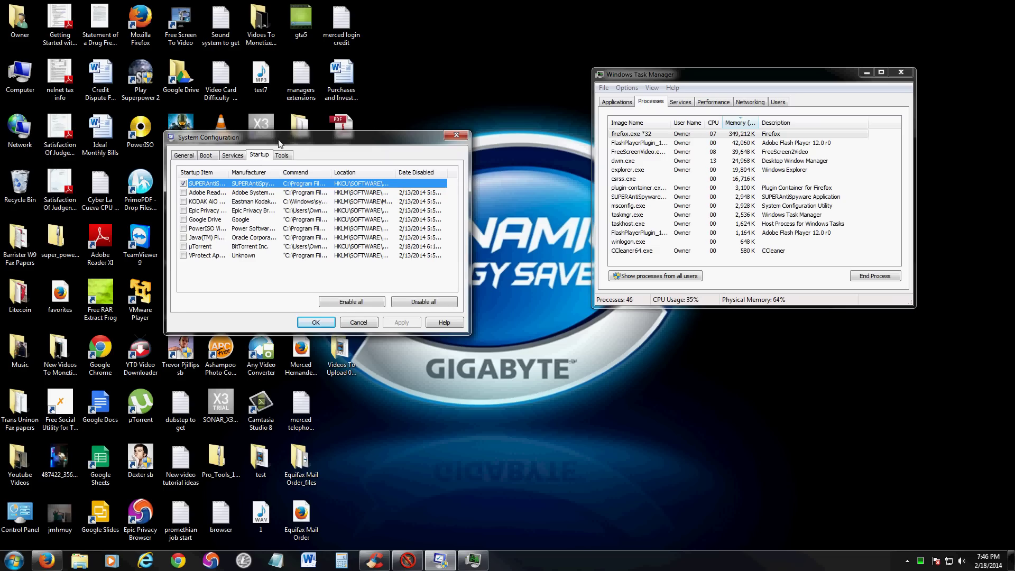
drag(280, 144, 254, 132)
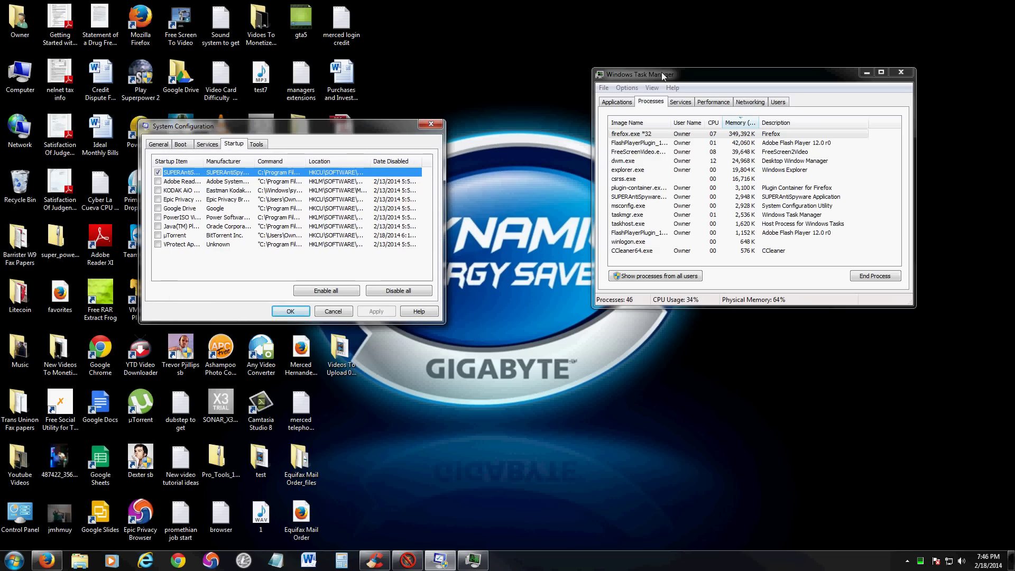
drag(662, 75, 597, 154)
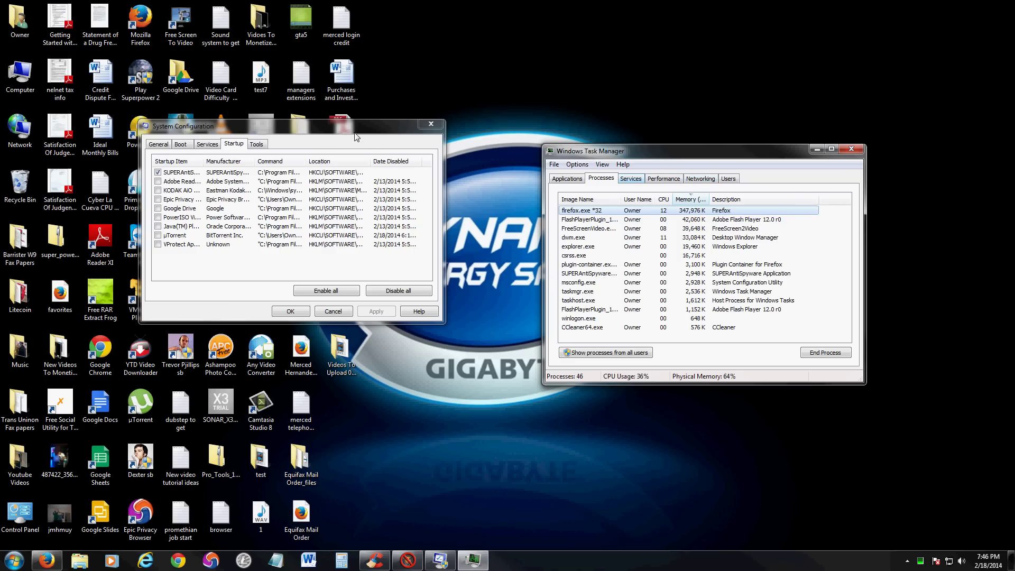
drag(292, 127, 308, 135)
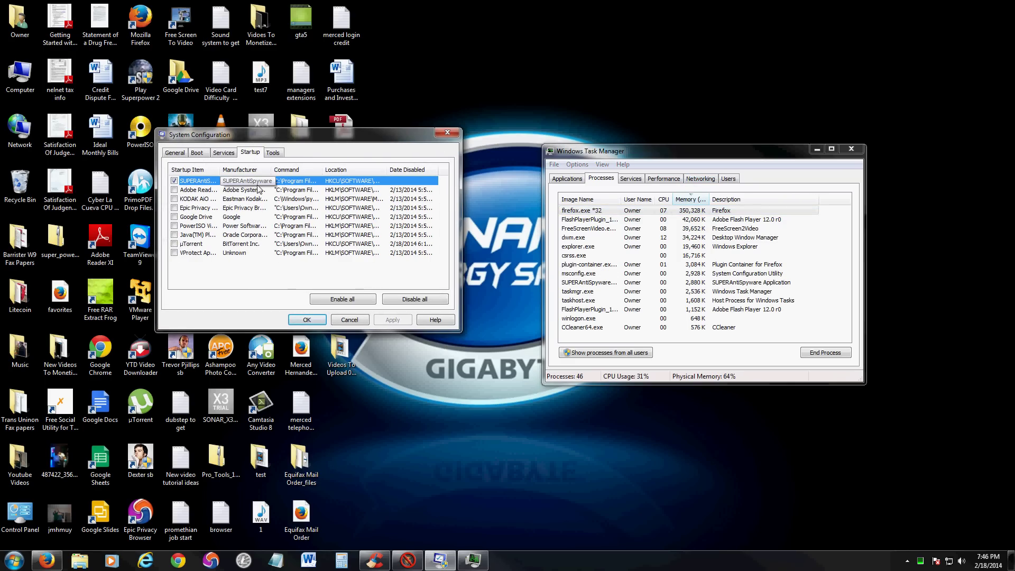
drag(244, 136, 277, 160)
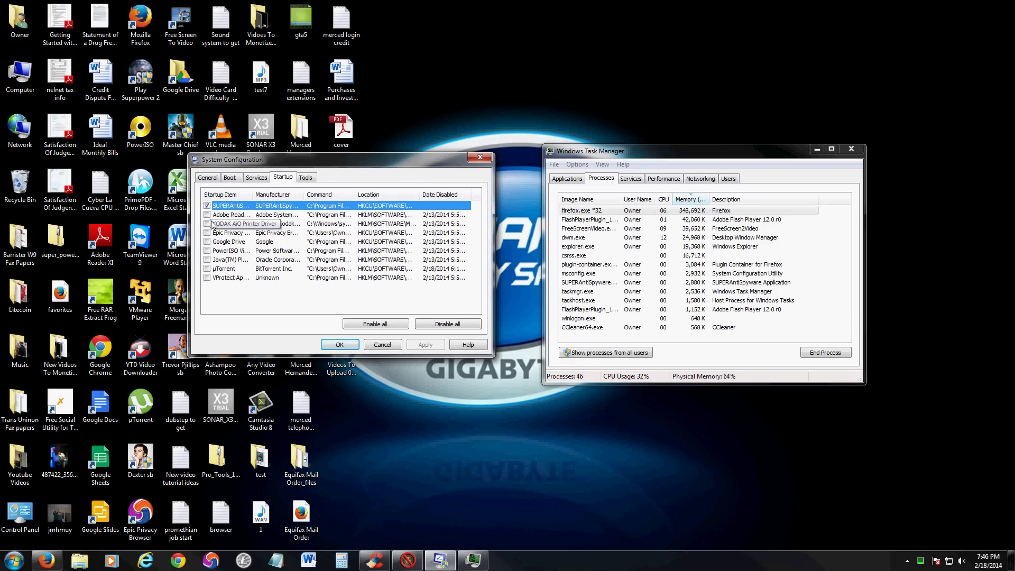
click(208, 206)
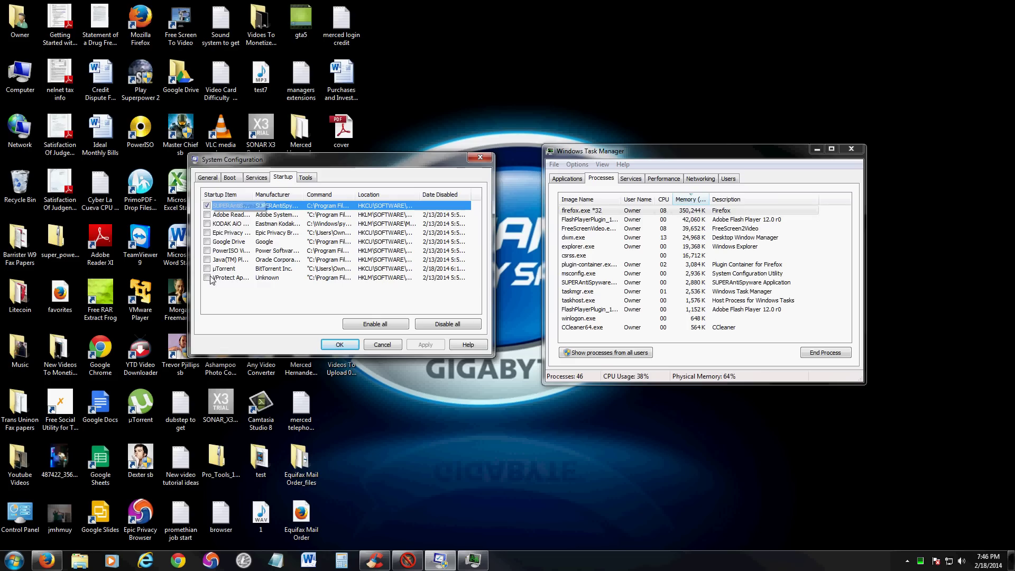
click(207, 206)
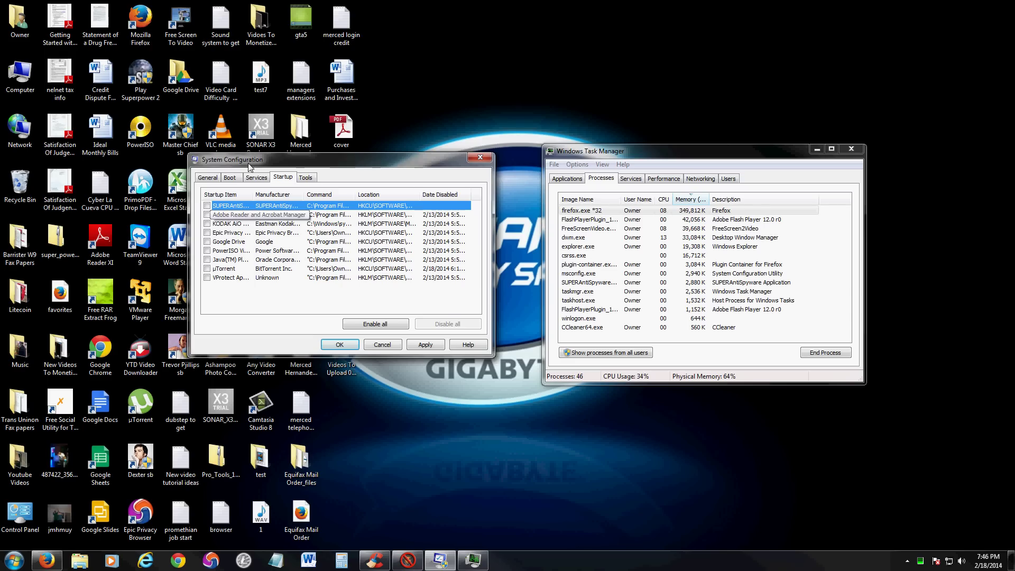
drag(251, 160, 251, 169)
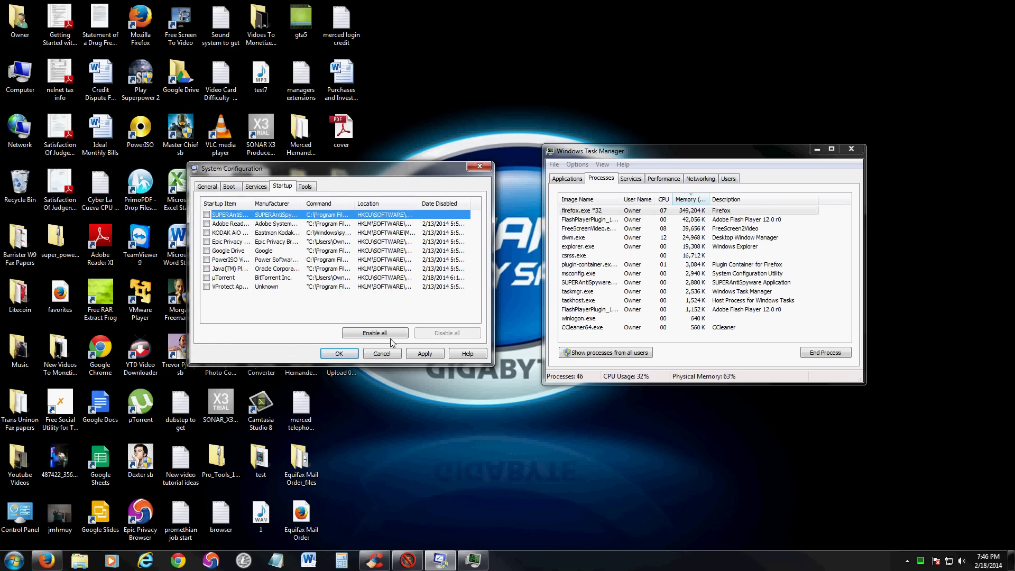
click(424, 354)
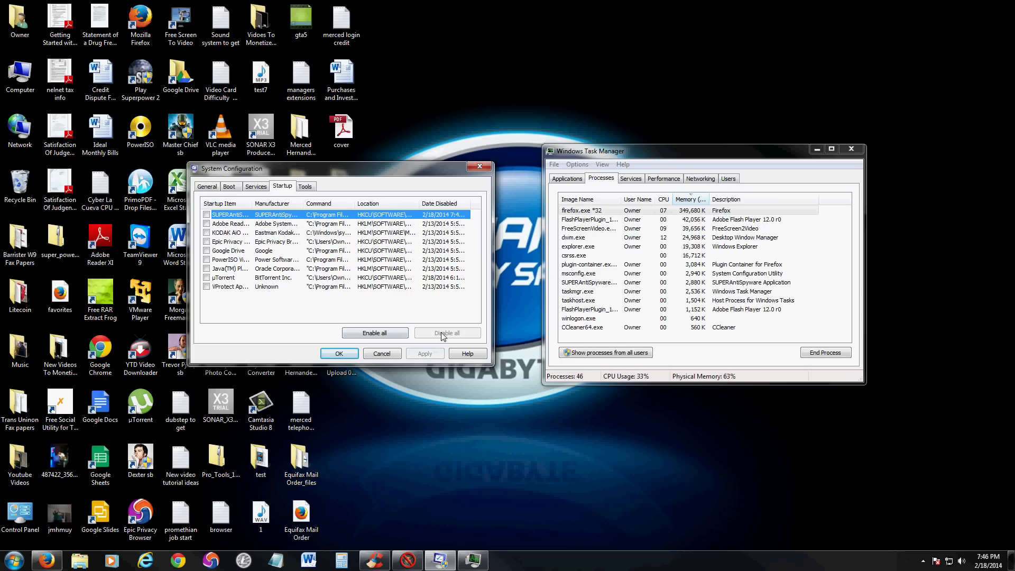
Step: Close the Task Manager and System Configuration windows
drag(622, 147, 611, 151)
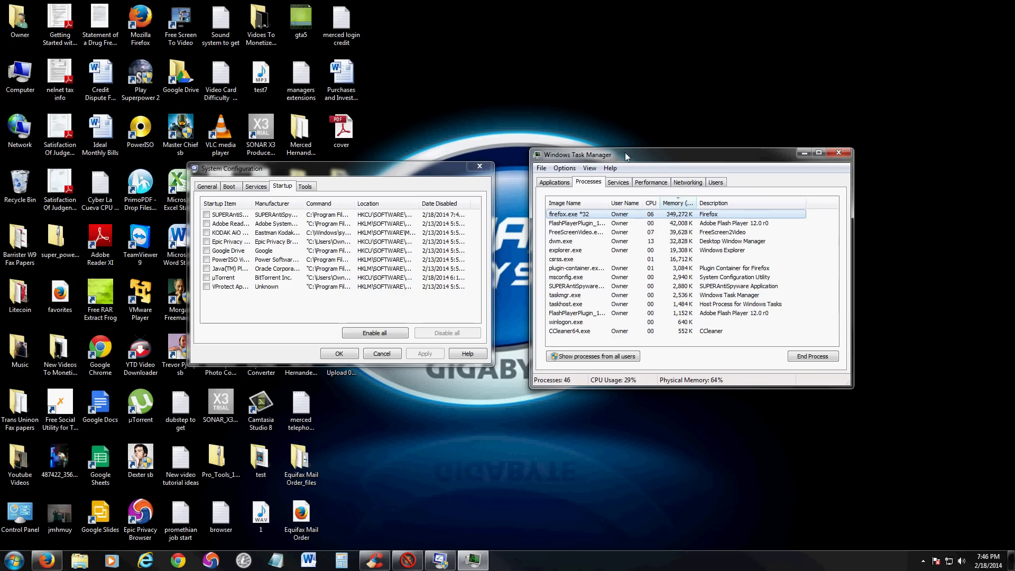
drag(824, 154, 817, 162)
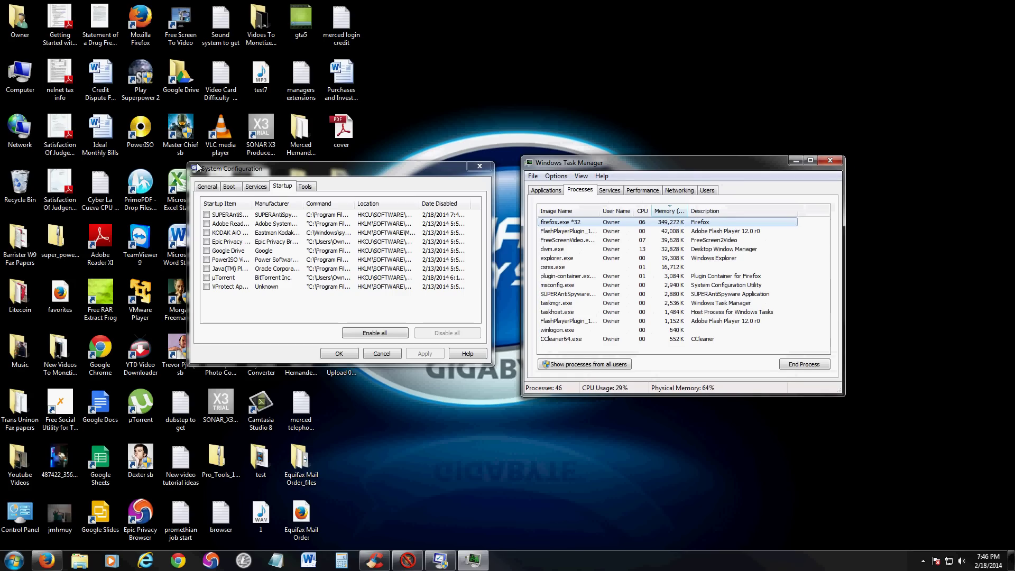
click(831, 160)
click(476, 169)
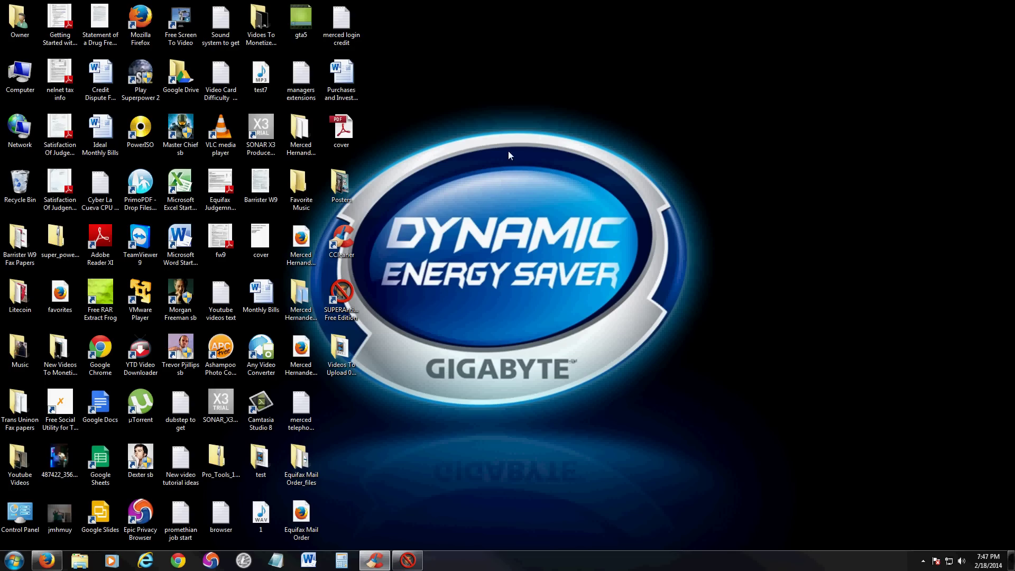
Step: Launch CCleaner from the desktop and reposition its window
click(341, 248)
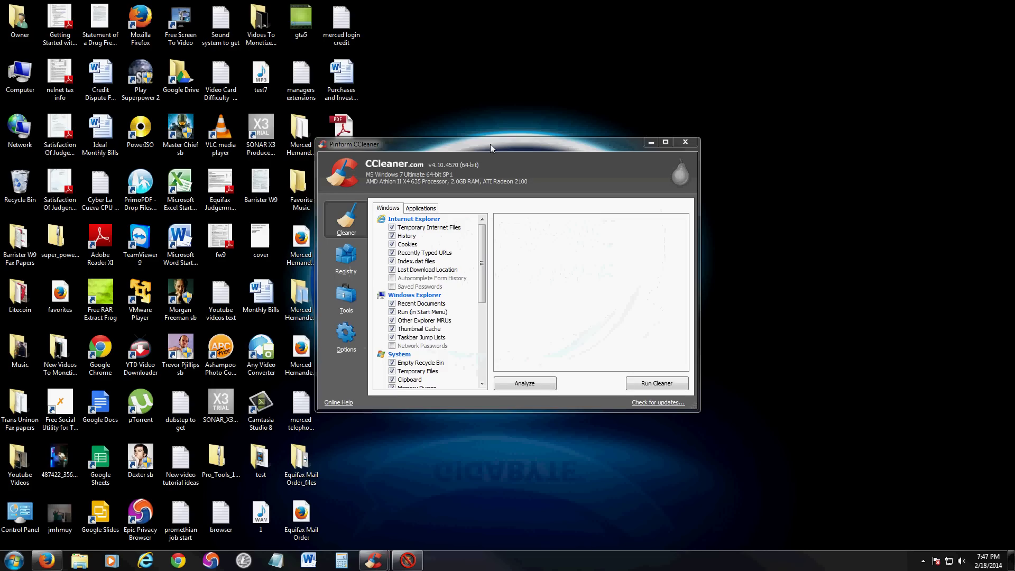
drag(490, 144, 461, 155)
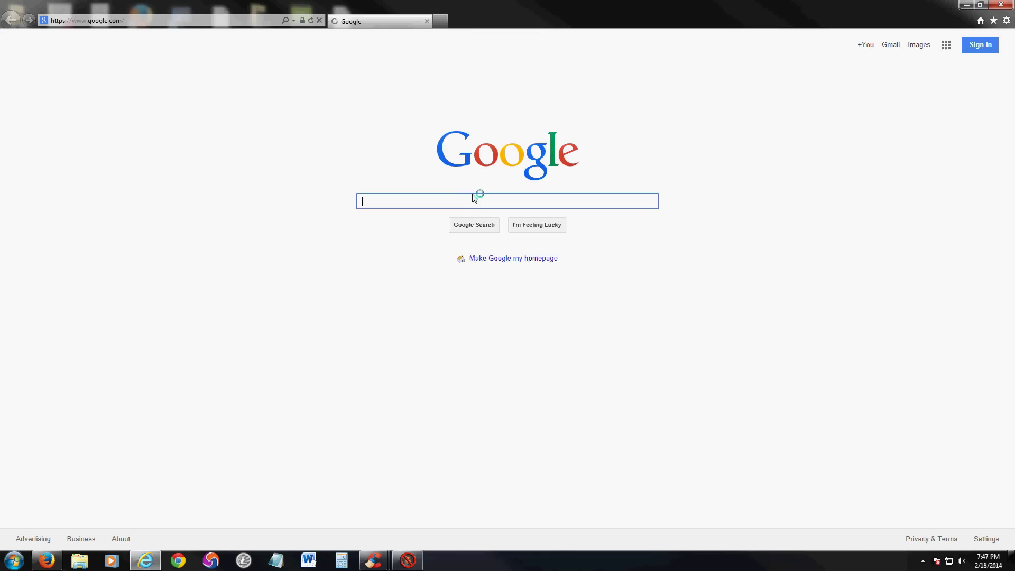
Step: Set up Internet Explorer 9 with the recommended security and compatibility settings and close the welcome page
click(426, 242)
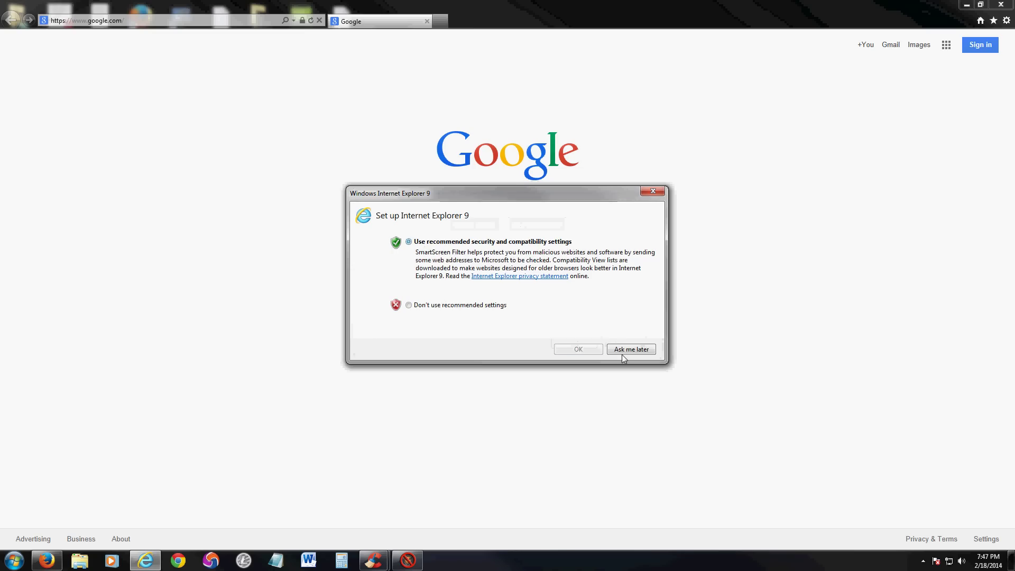
click(586, 354)
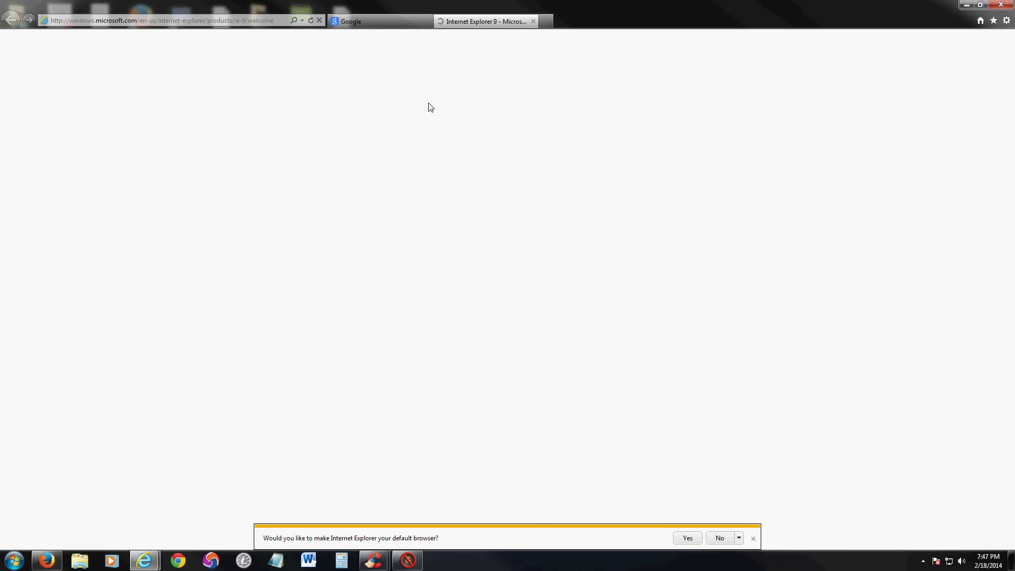
key(ctrl+w)
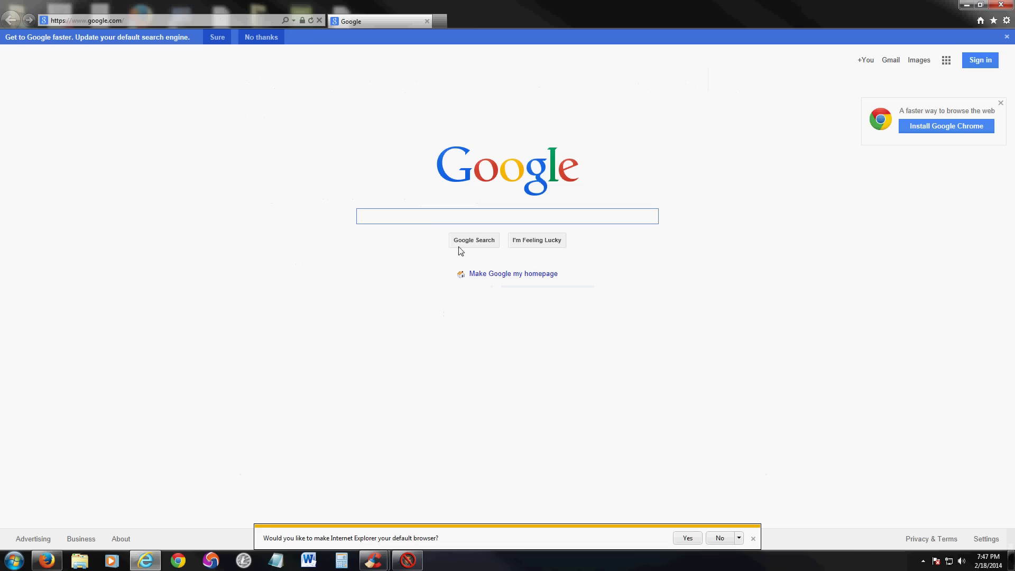
Step: Search Google for ccleaner
click(457, 218)
text(c)
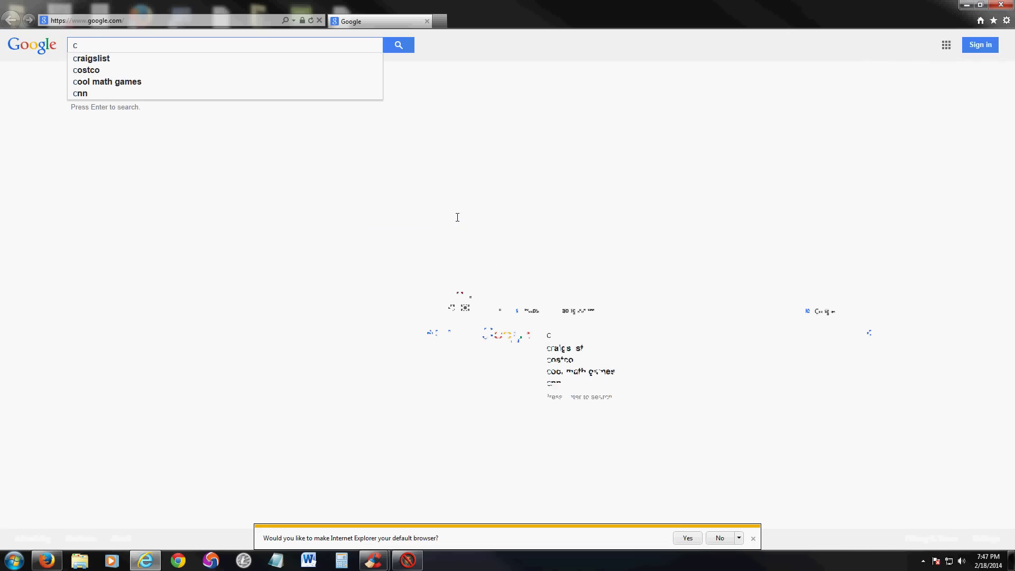
text(cle)
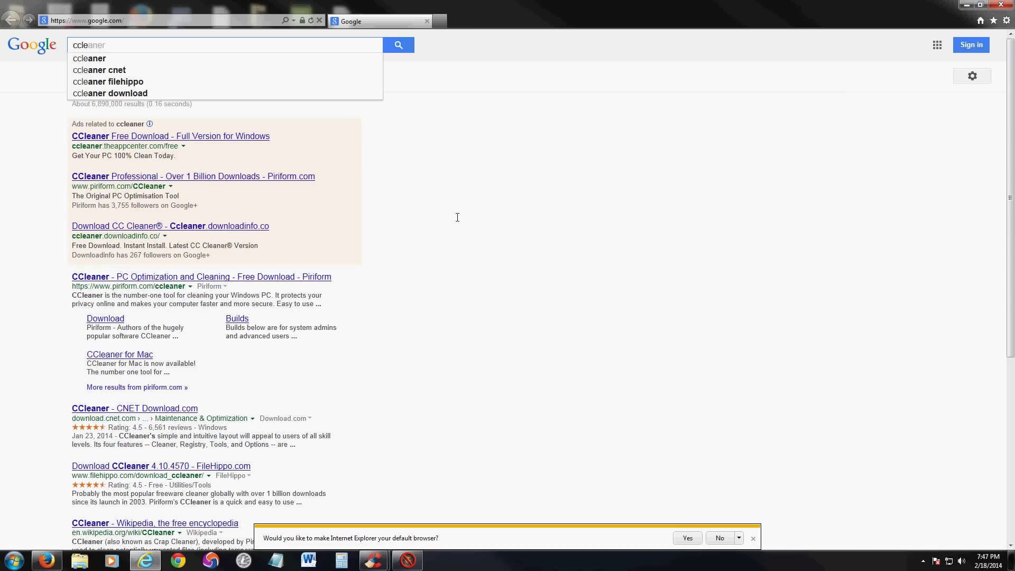
text(aner)
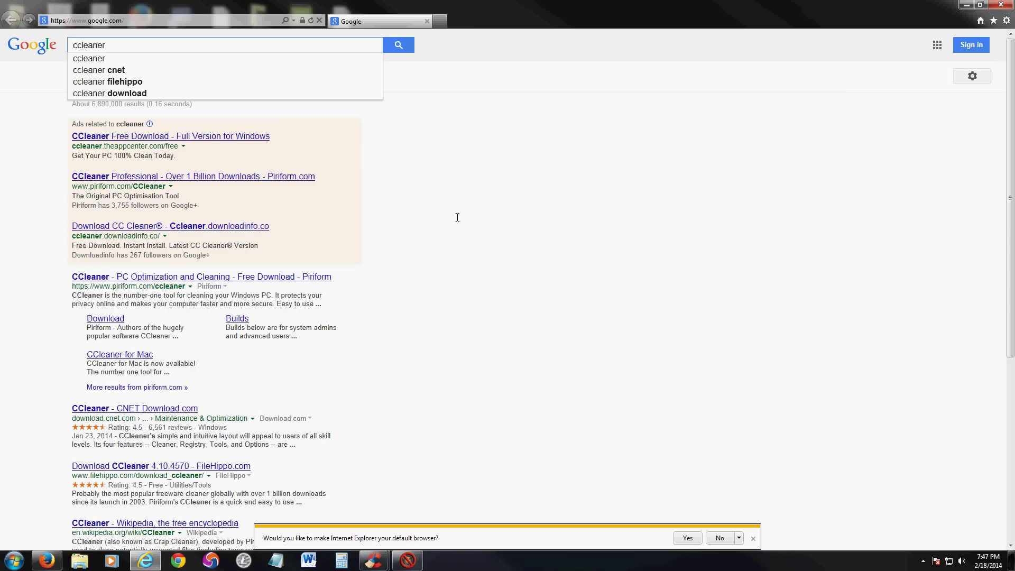
click(459, 222)
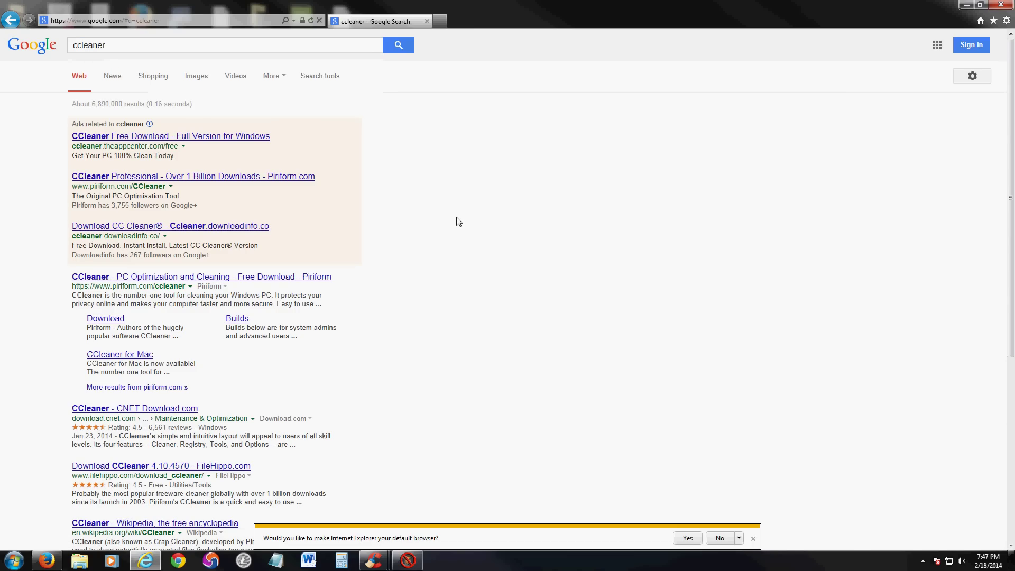
Step: Open Piriform's official CCleaner page from the results and start the download of the free edition
scroll(433, 293, down, 3)
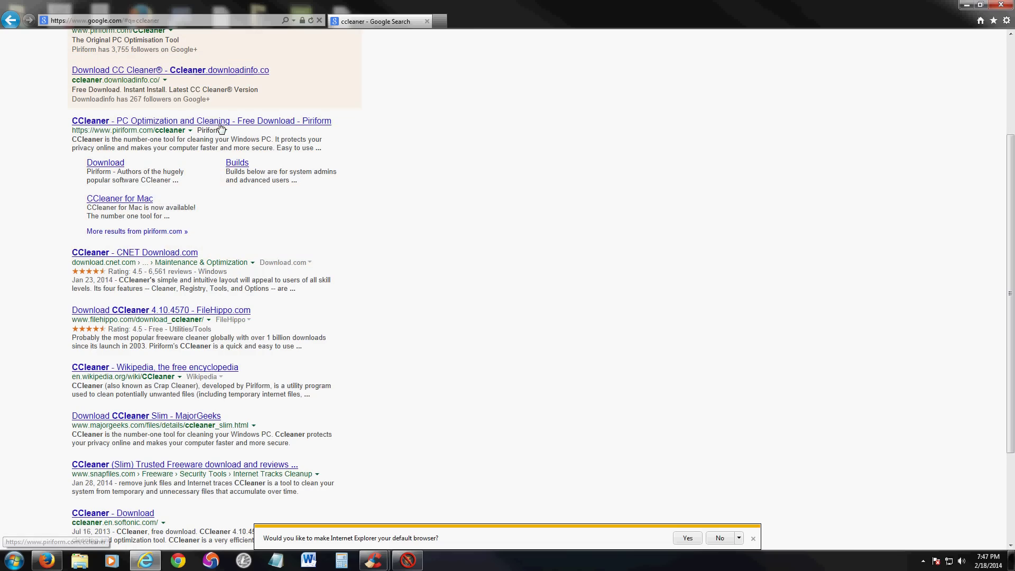
click(127, 125)
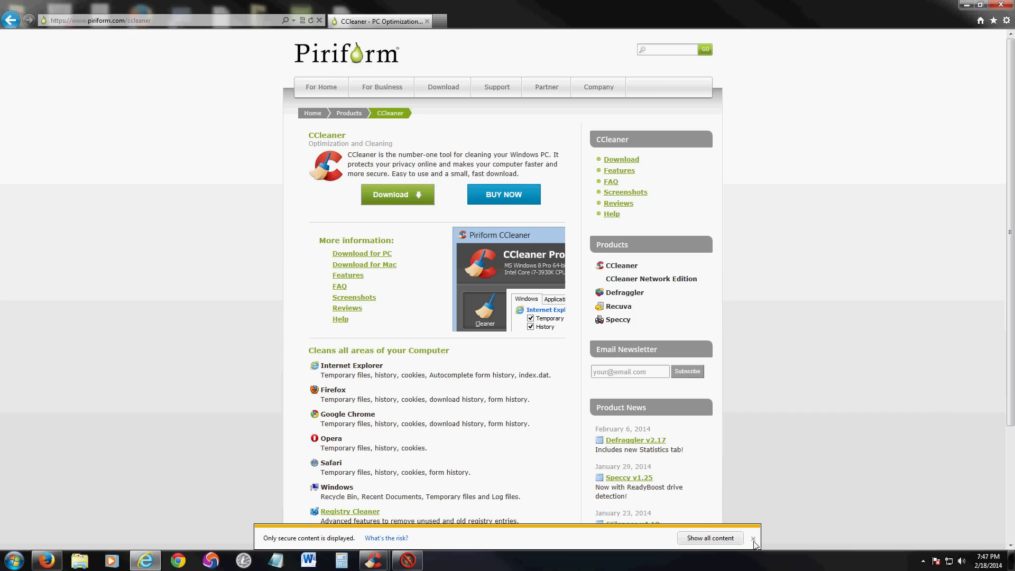
click(754, 541)
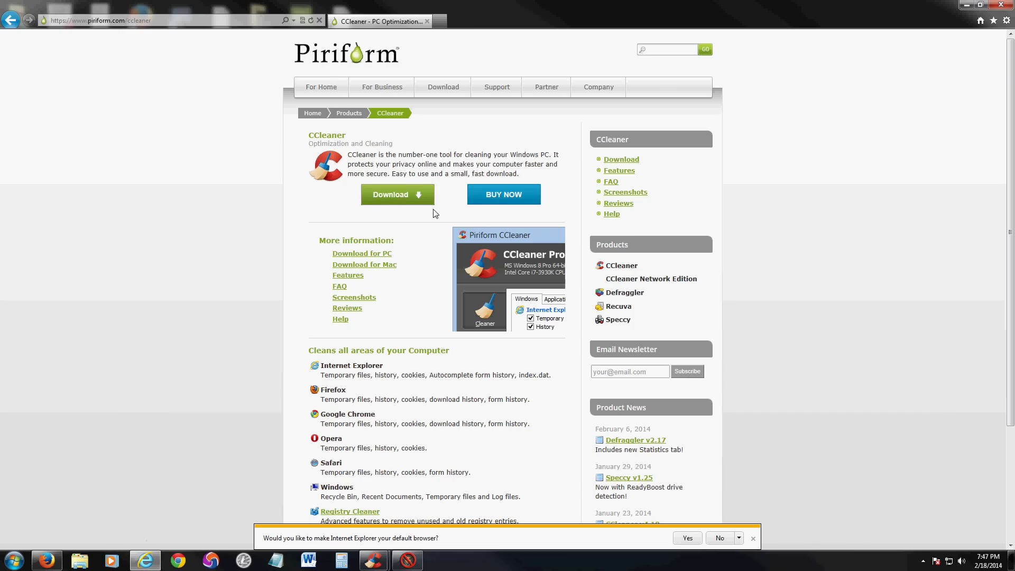
click(379, 199)
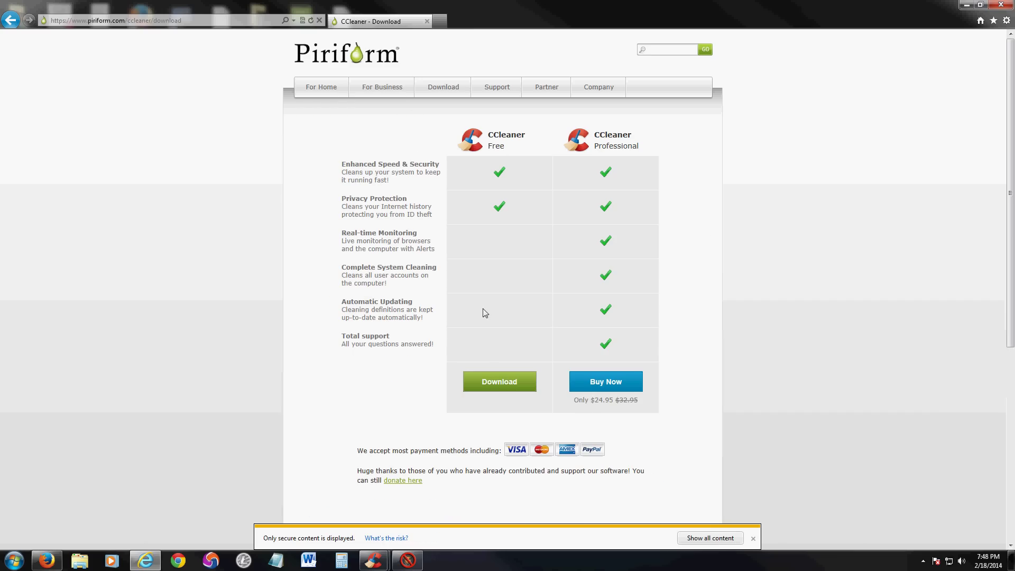
click(502, 389)
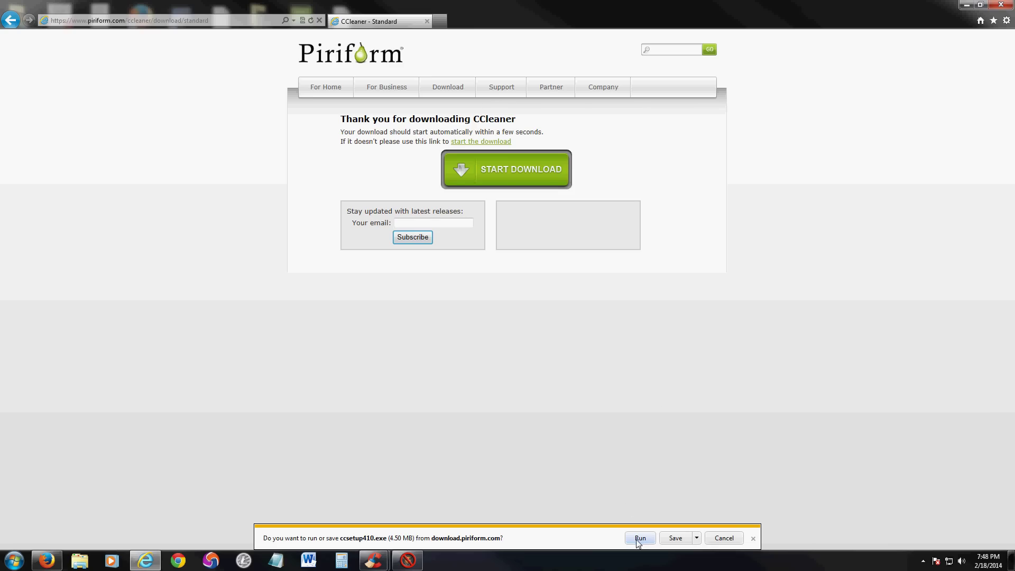
Step: Return to CCleaner and exclude Empty Recycle Bin and the Internet Explorer History from the Windows cleaning items
click(967, 4)
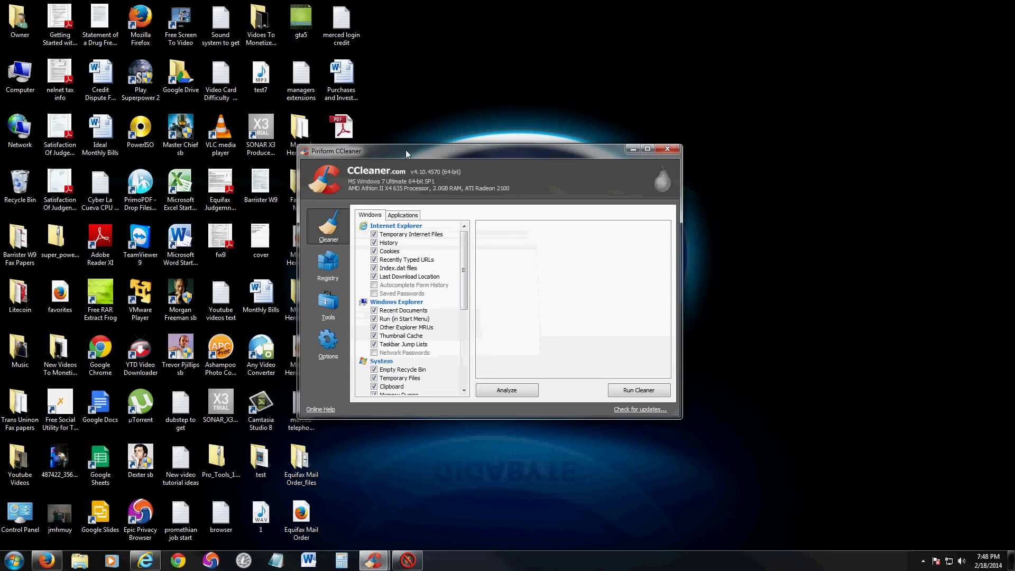
drag(405, 150, 410, 147)
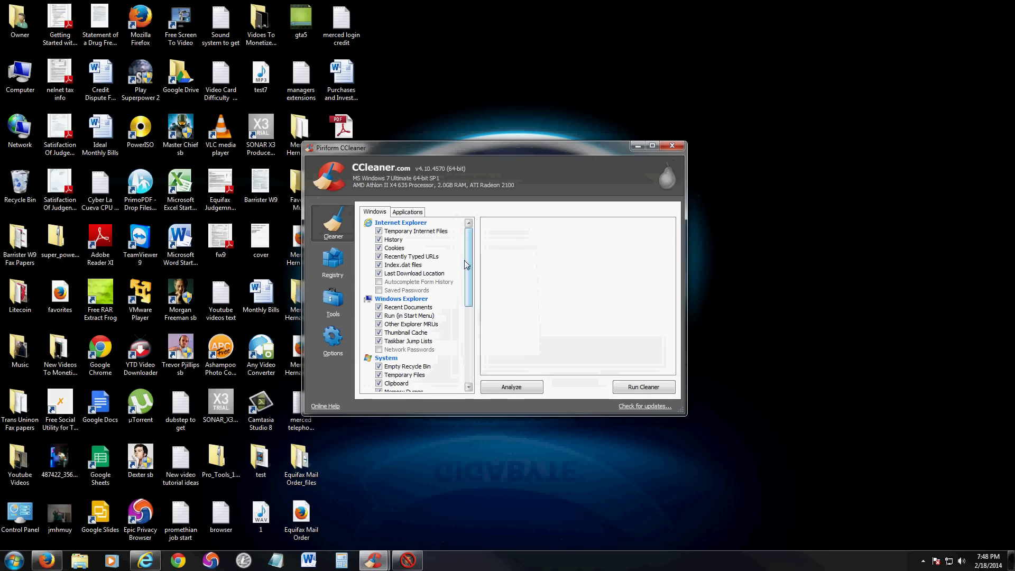
drag(468, 259, 469, 285)
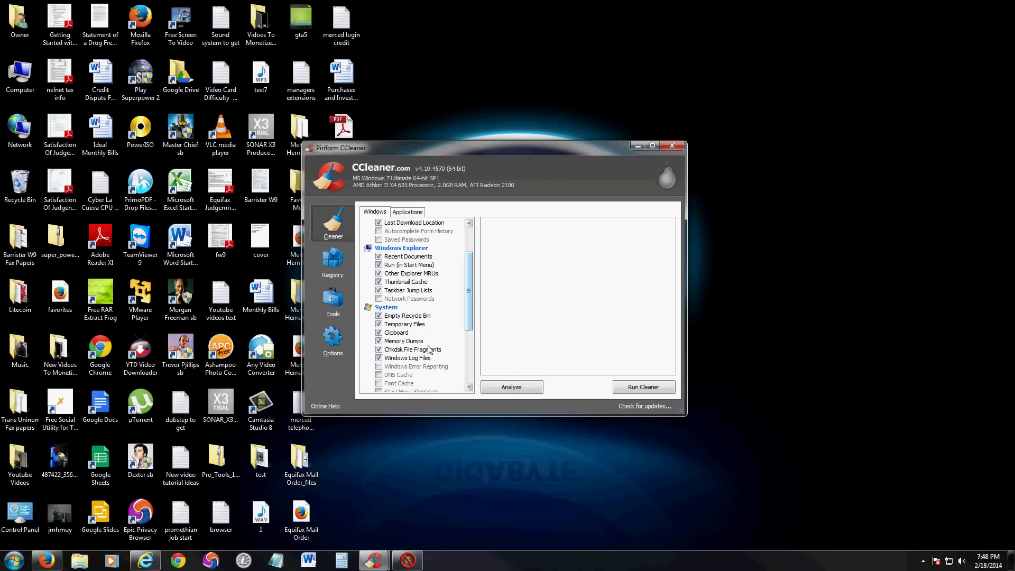
click(378, 316)
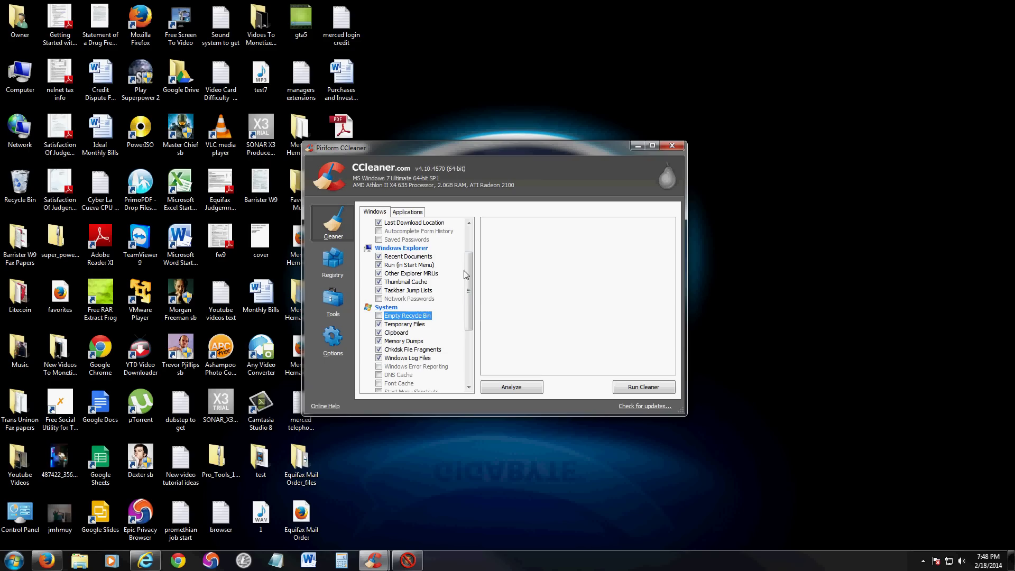
drag(467, 272, 469, 246)
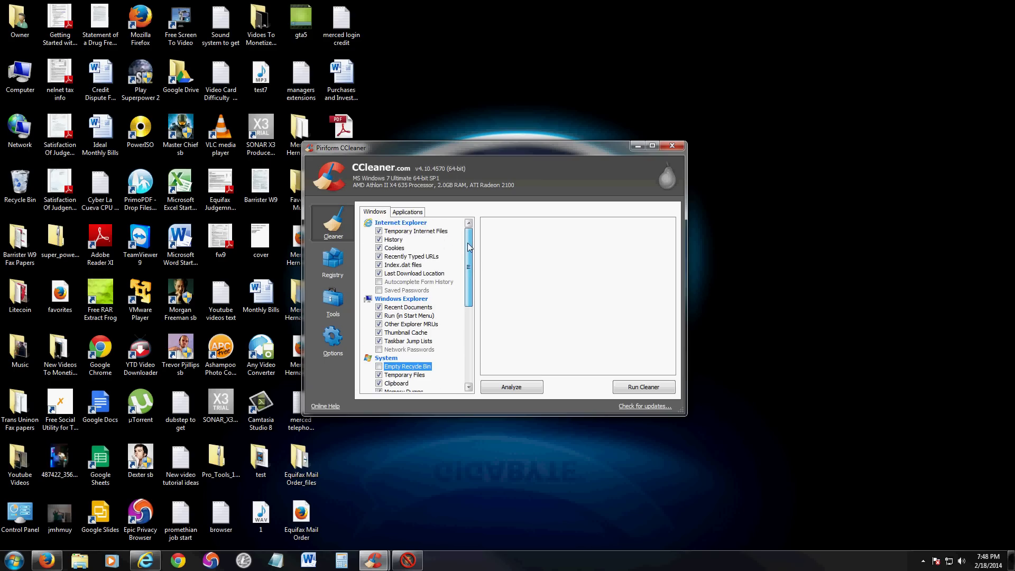
click(380, 240)
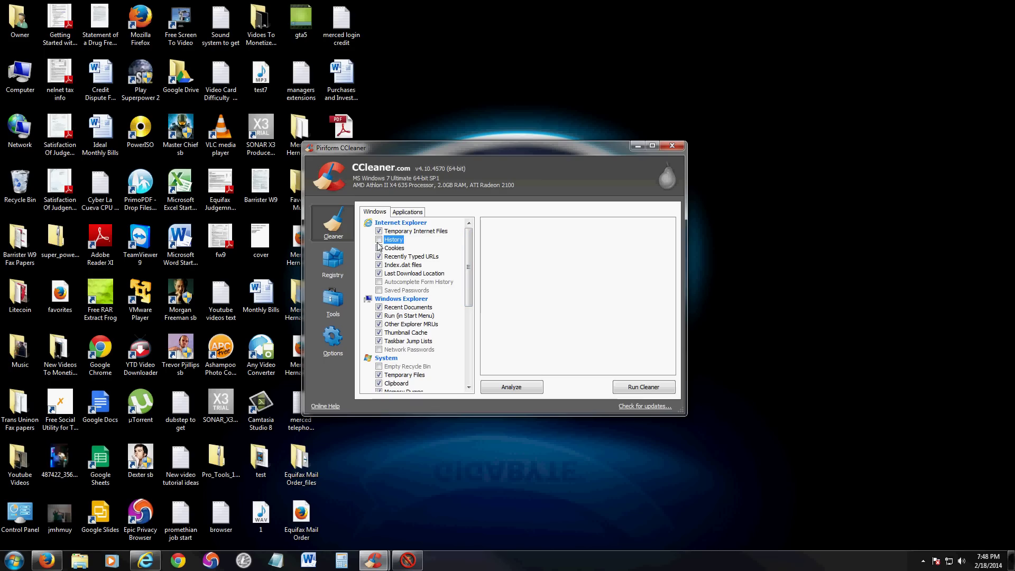
Step: Run the cleaner on the selected items, accepting the permanent file deletion and suppressing that warning for future runs
click(642, 388)
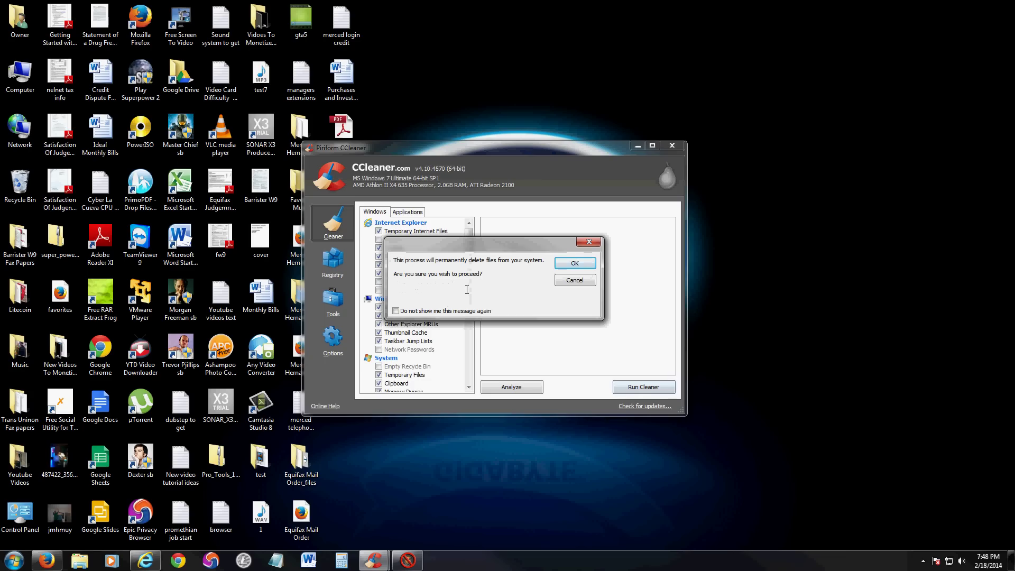
click(411, 313)
click(575, 263)
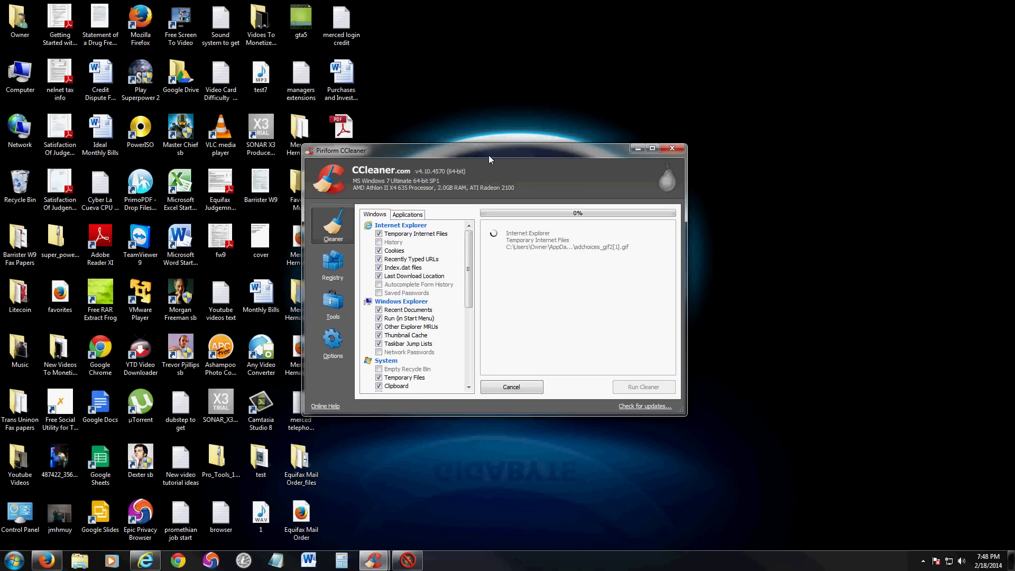
Step: Move the CCleaner window clear of the desktop icons and launch SUPERAntiSpyware Free Edition
drag(489, 150, 475, 150)
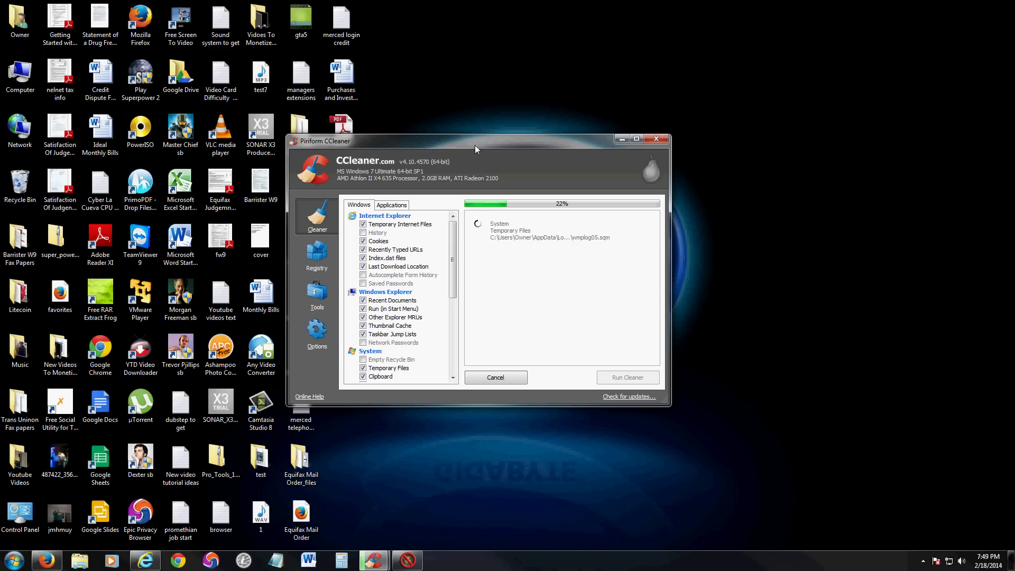
drag(444, 139, 640, 91)
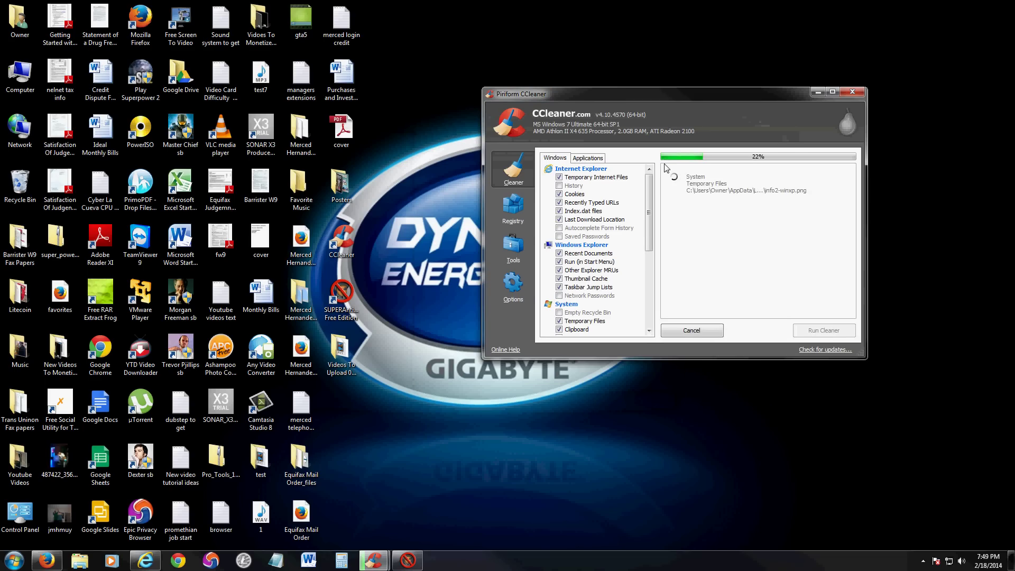
click(353, 303)
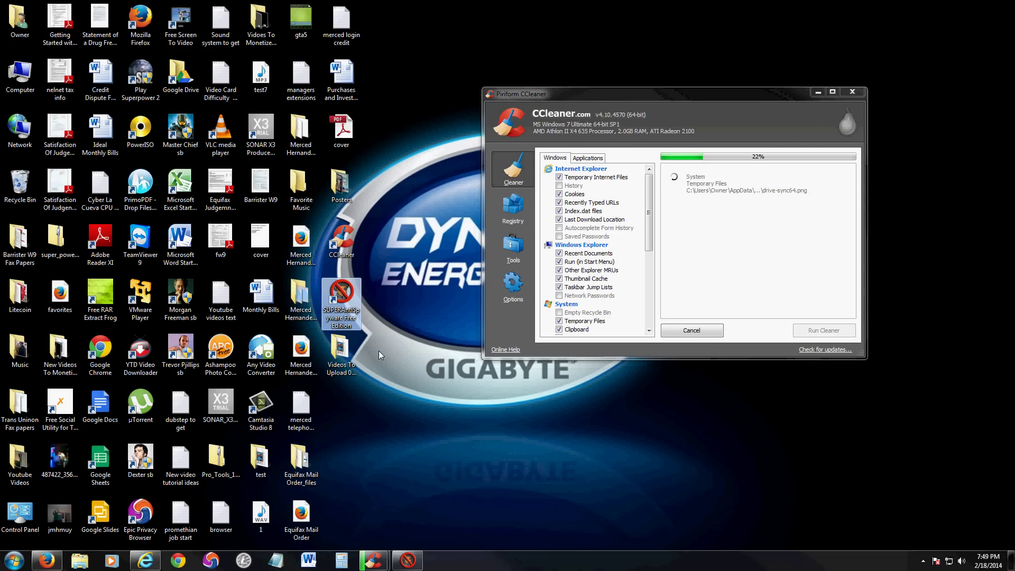
double_click(341, 301)
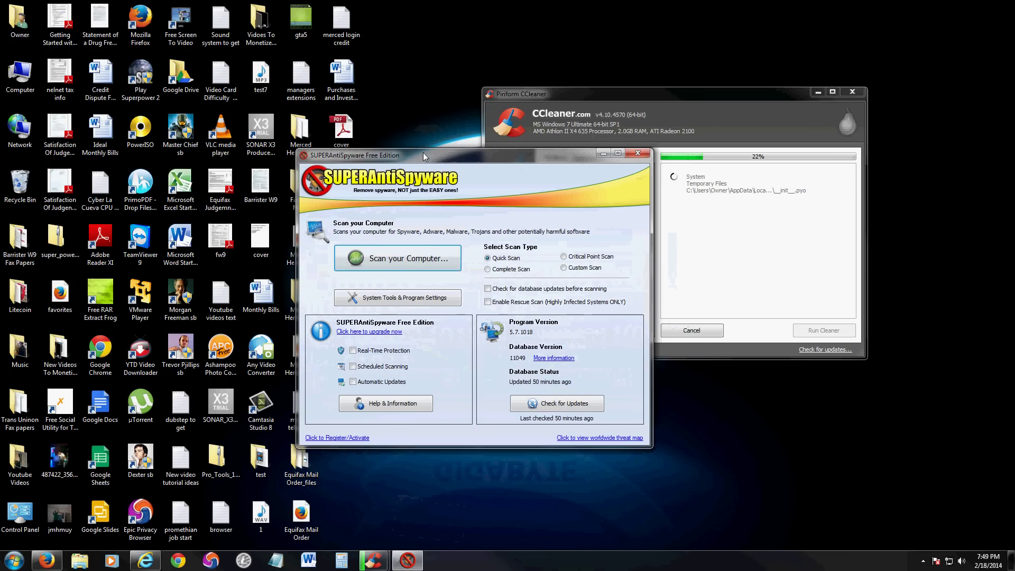
Step: Switch to Internet Explorer and go to the Google home page
click(146, 560)
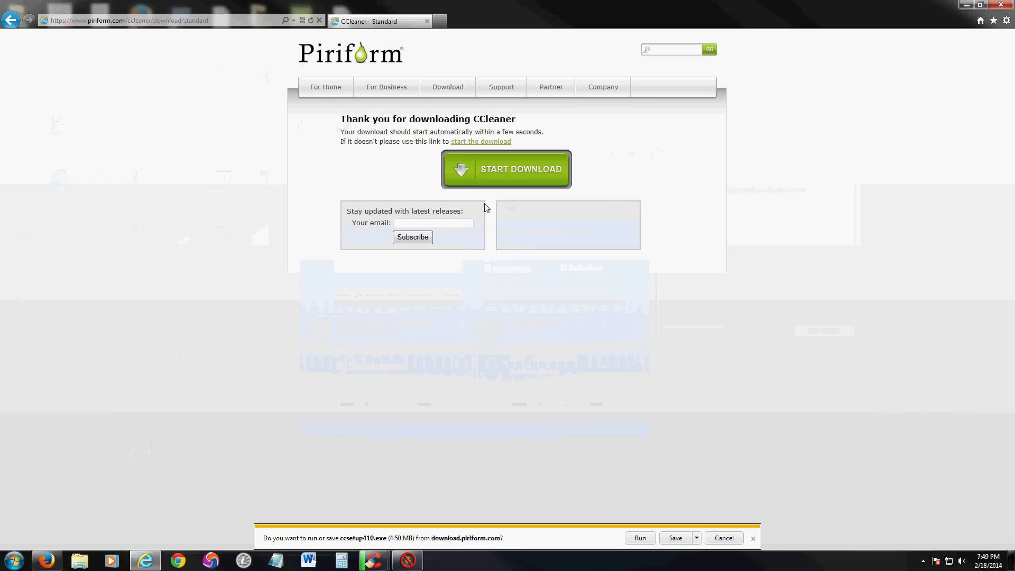
click(213, 20)
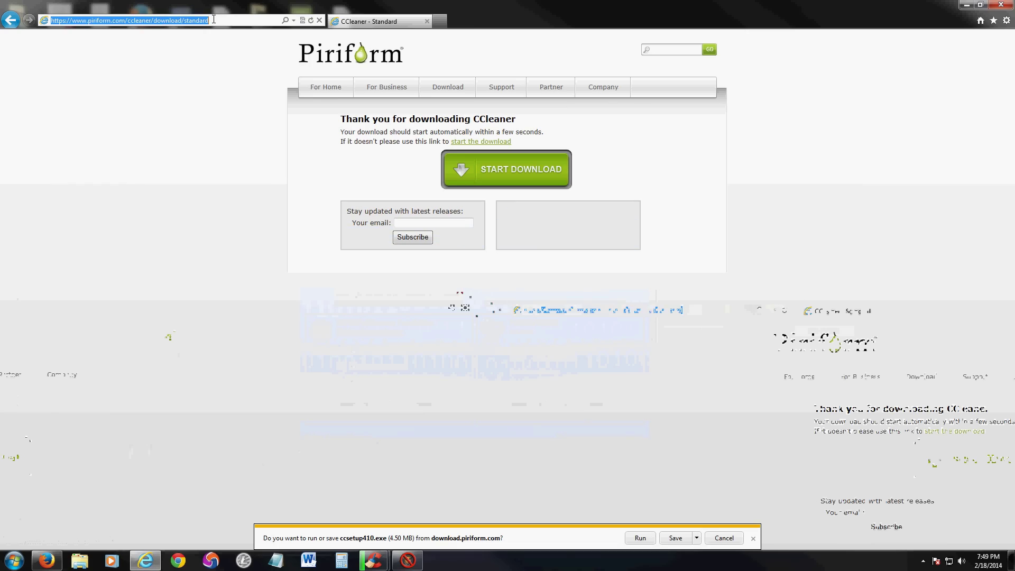
key(BackSpace)
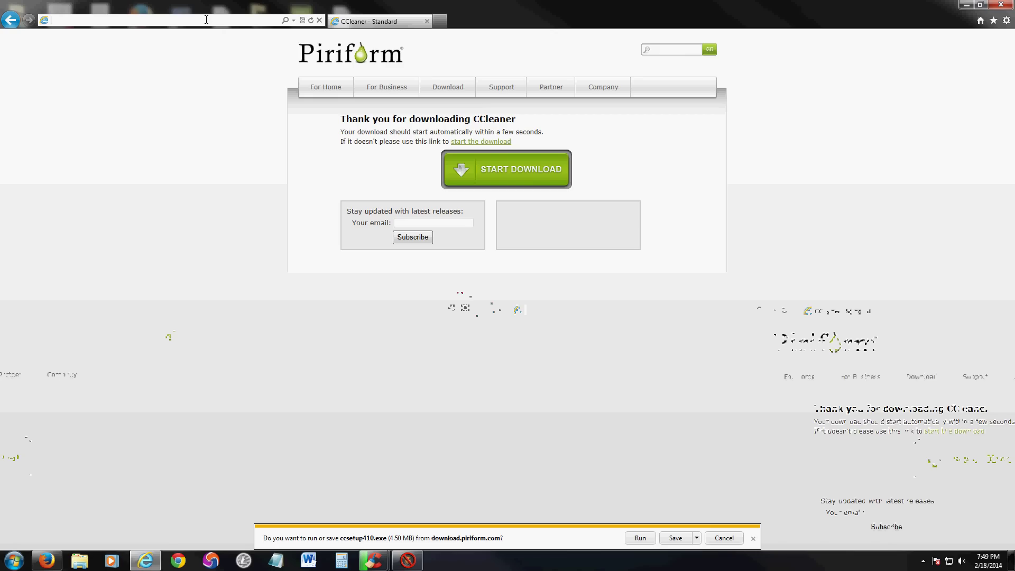
text(go)
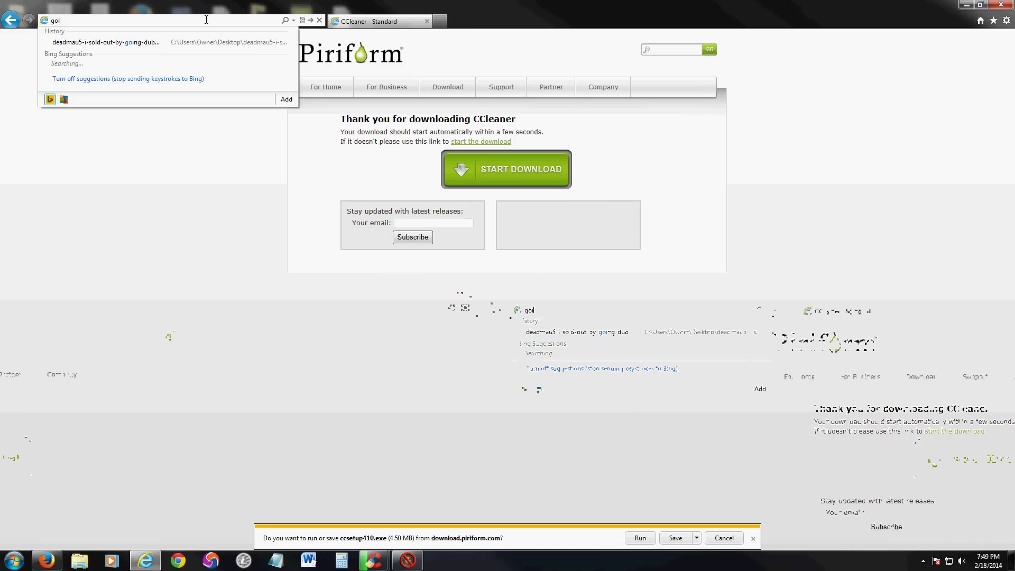
key(Down)
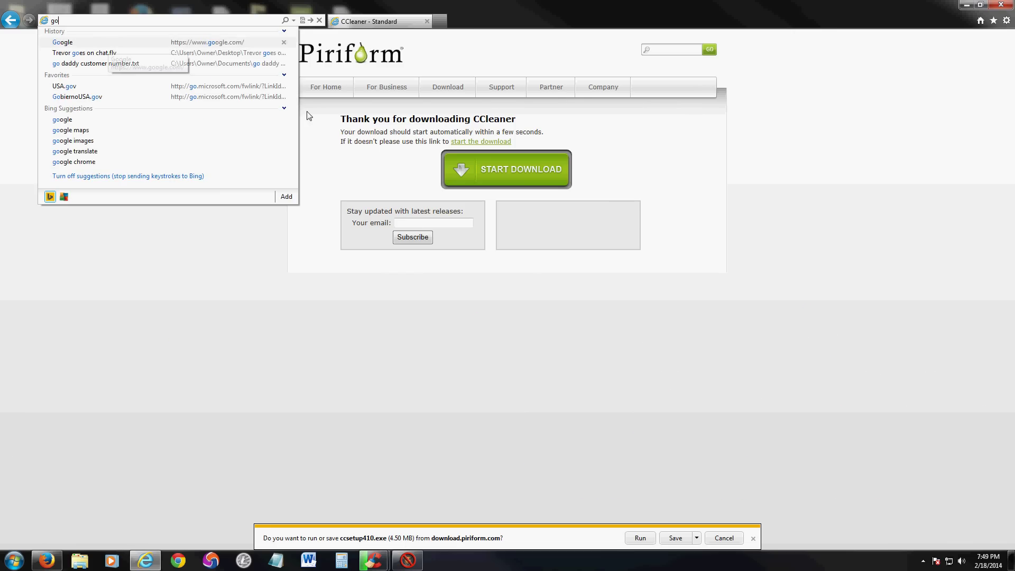
key(Return)
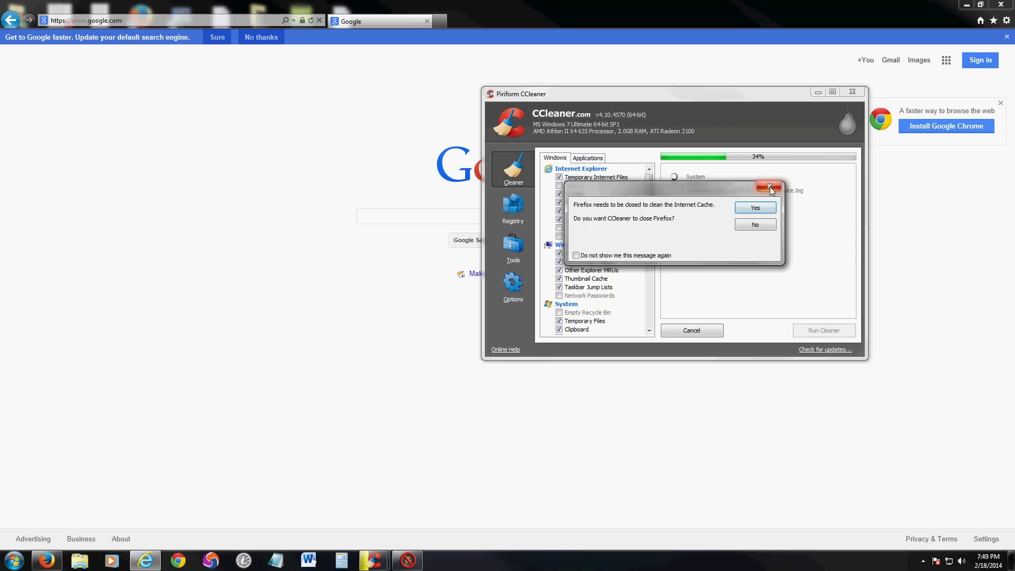
Step: Bring the Google page to the front and search for "super antispyware"
click(361, 267)
click(529, 221)
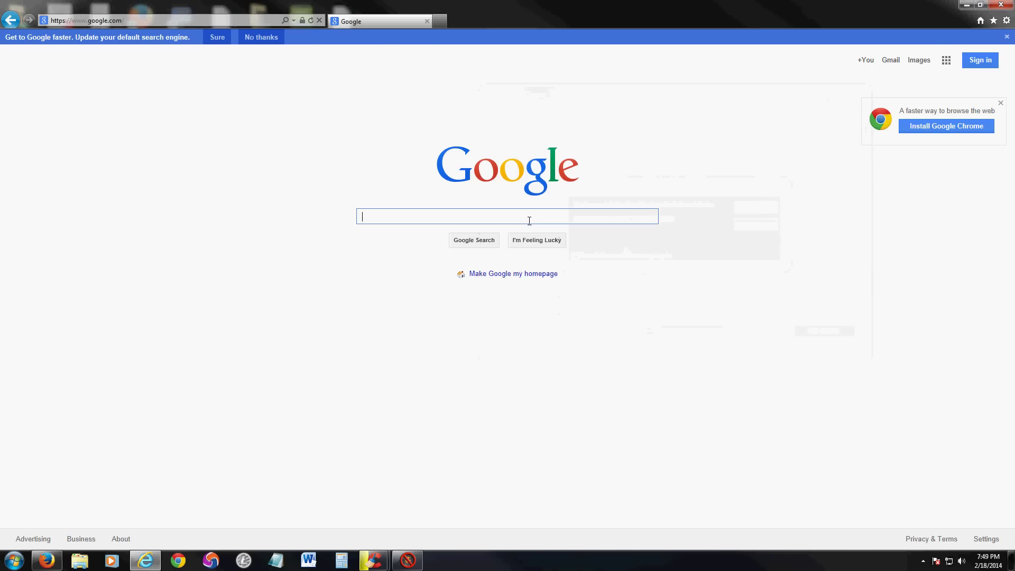
text(super a)
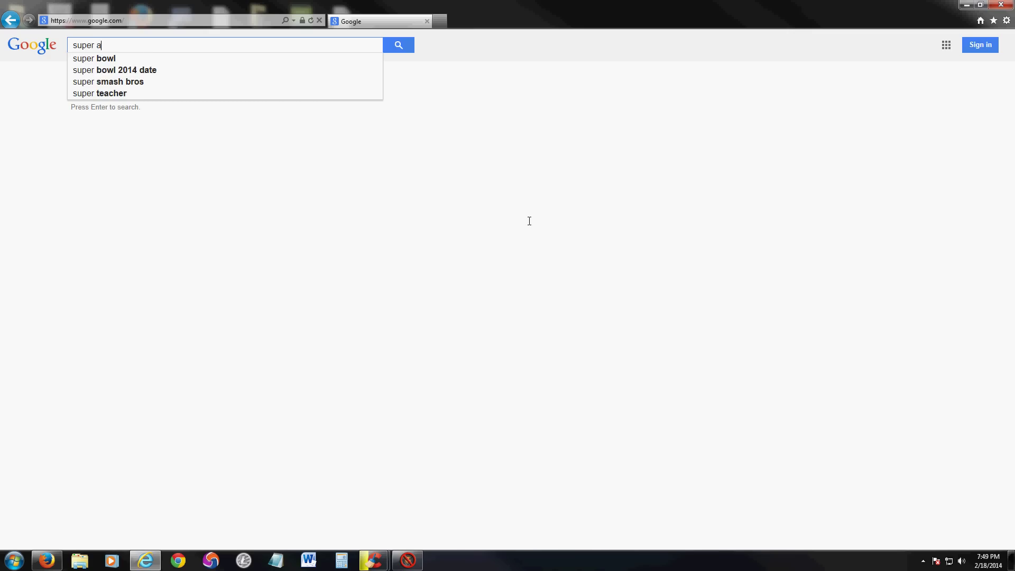
text(ntispywa)
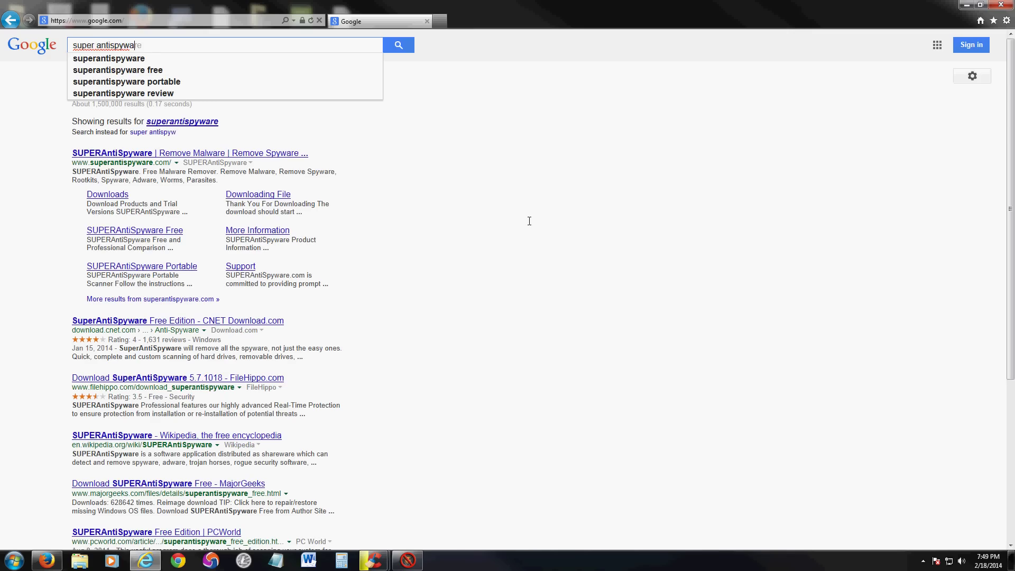
text(re)
key(Return)
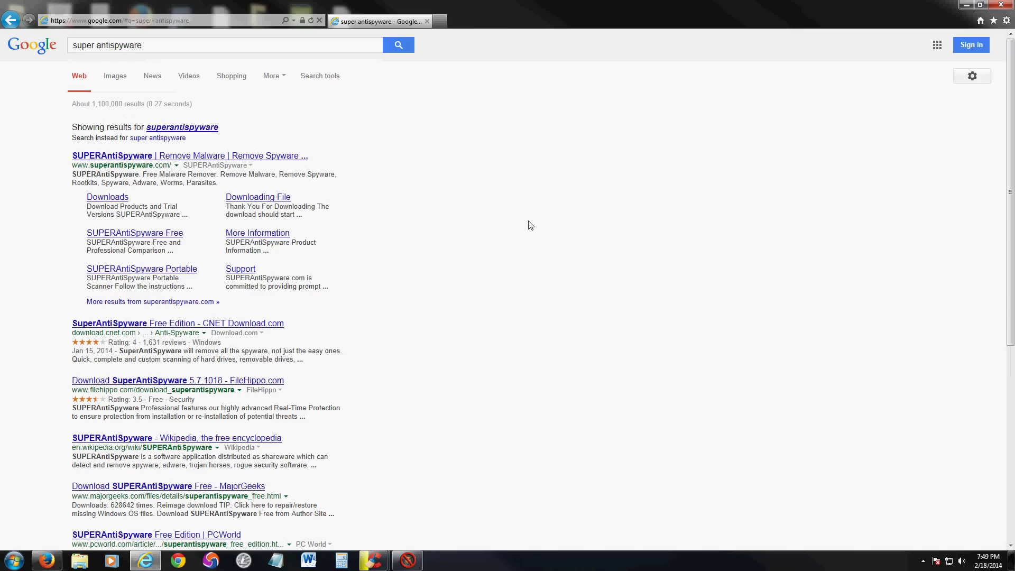
Step: Open the official SUPERAntiSpyware website from the results and request the Free Edition download
click(126, 156)
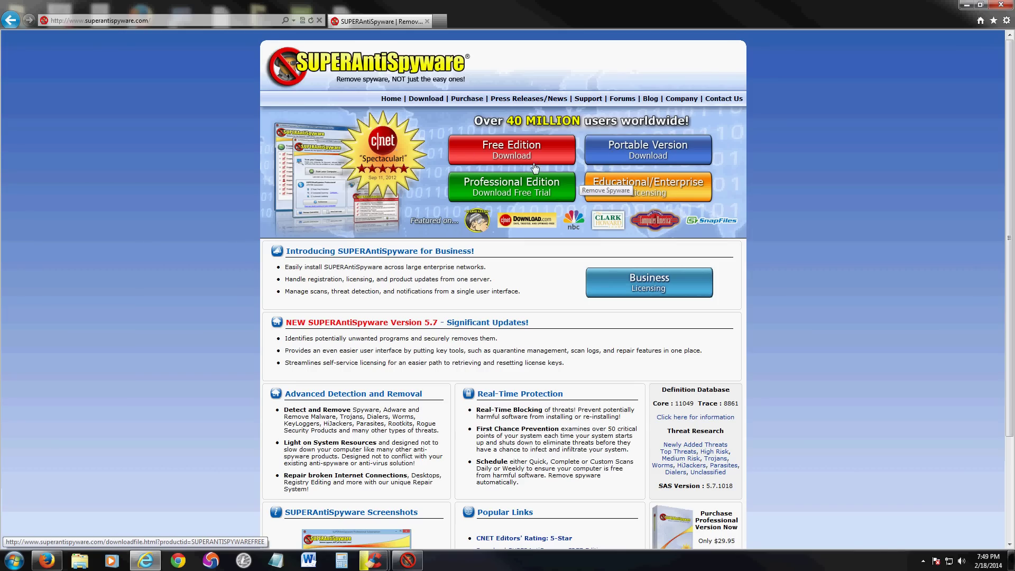
click(499, 156)
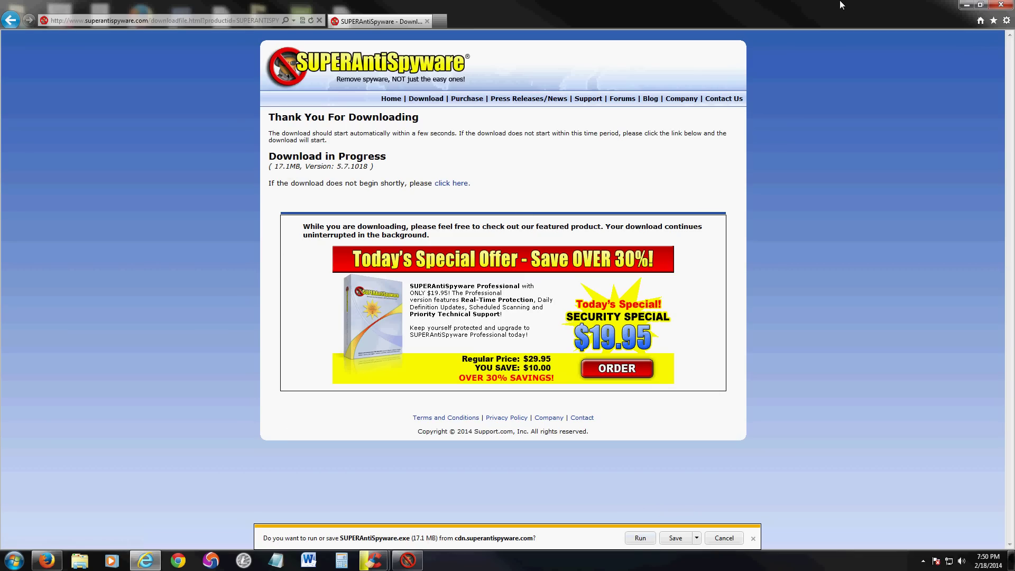
Step: Return to the SUPERAntiSpyware window, start a Quick Scan of the computer, and place the window beside CCleaner
click(966, 4)
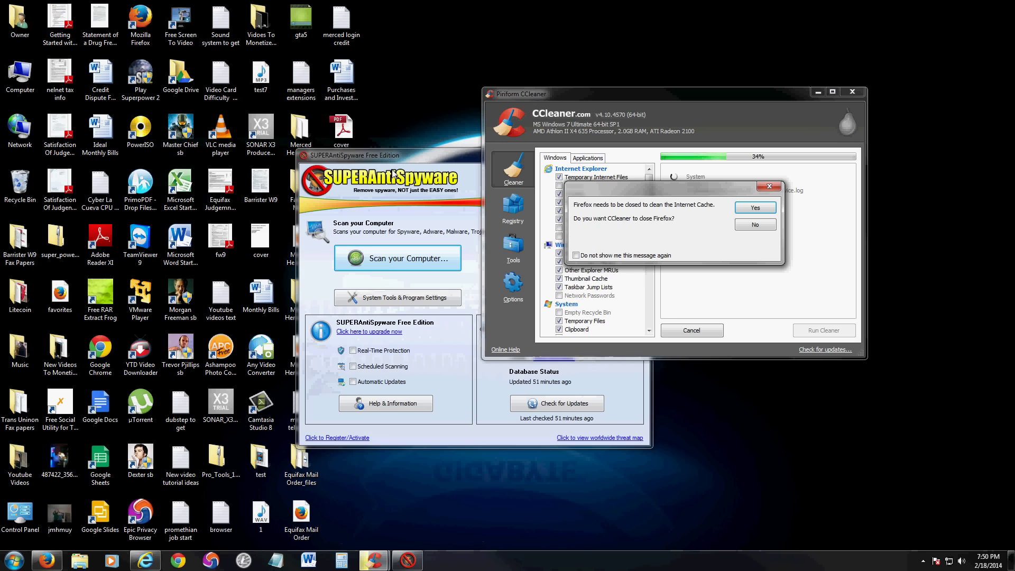
drag(396, 162, 422, 132)
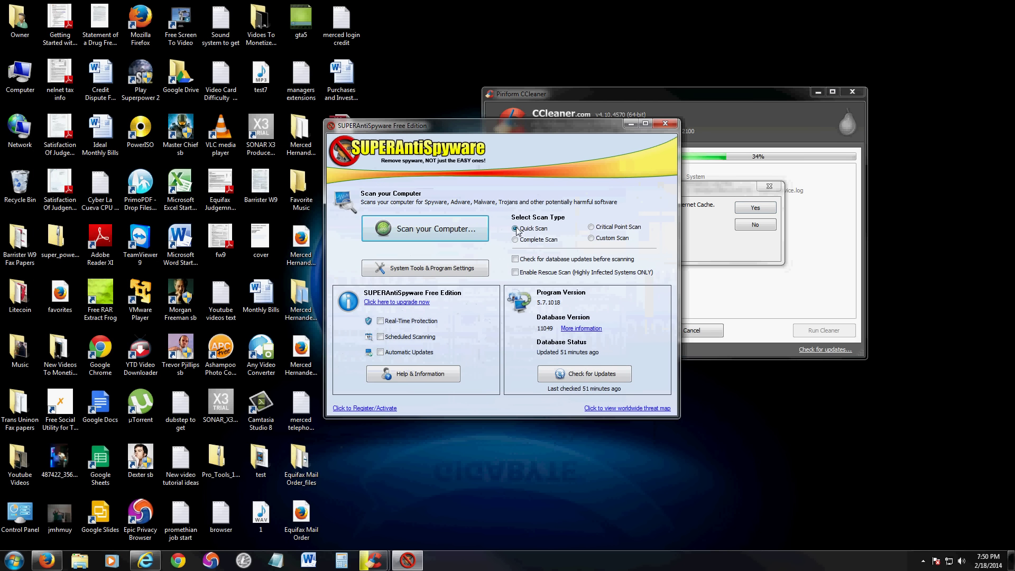
click(405, 229)
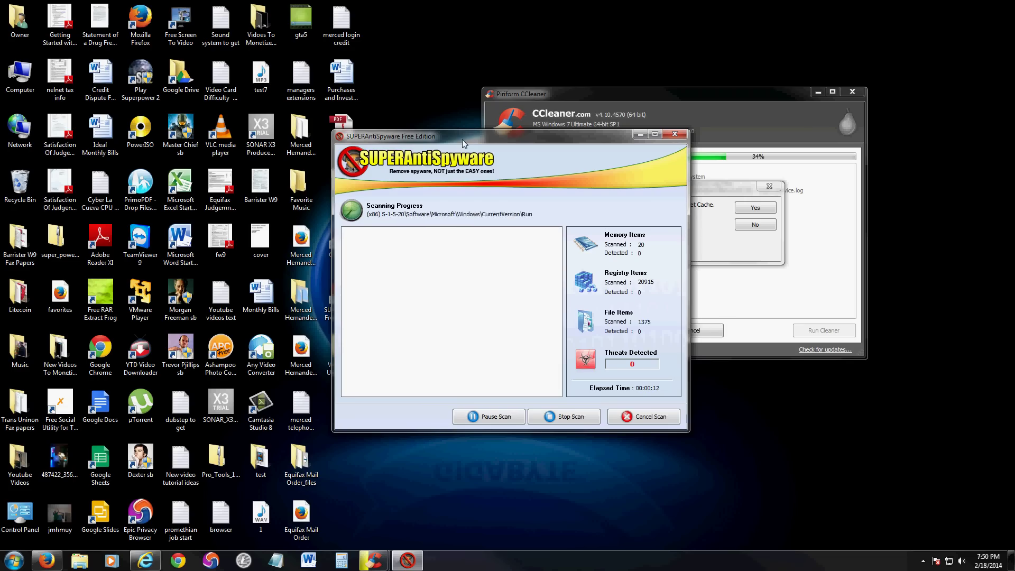
drag(389, 135, 165, 80)
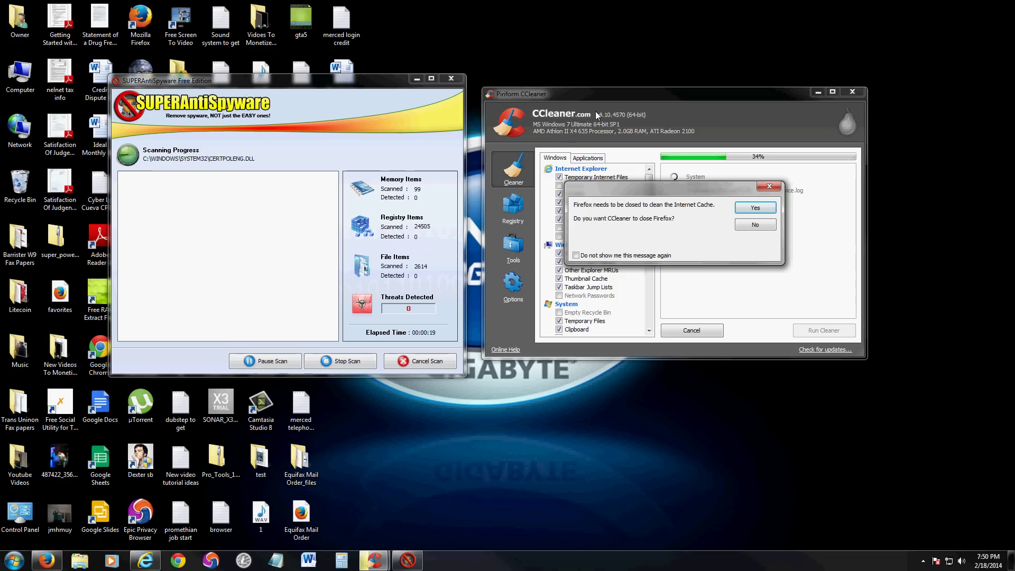
Step: Let CCleaner close Firefox with all its tabs without forcing it, and close the Internet Explorer window
click(743, 209)
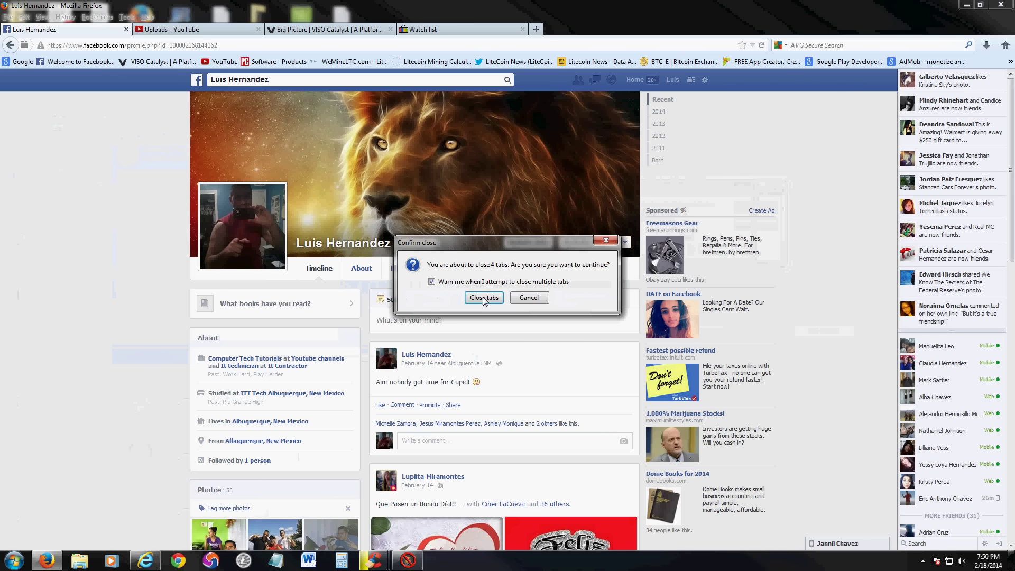
click(484, 297)
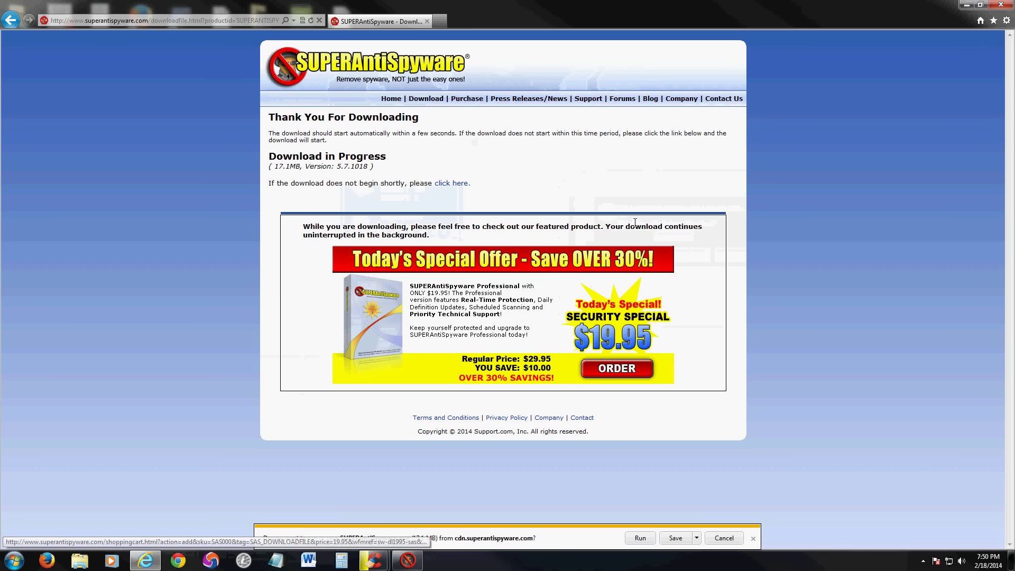
double_click(953, 6)
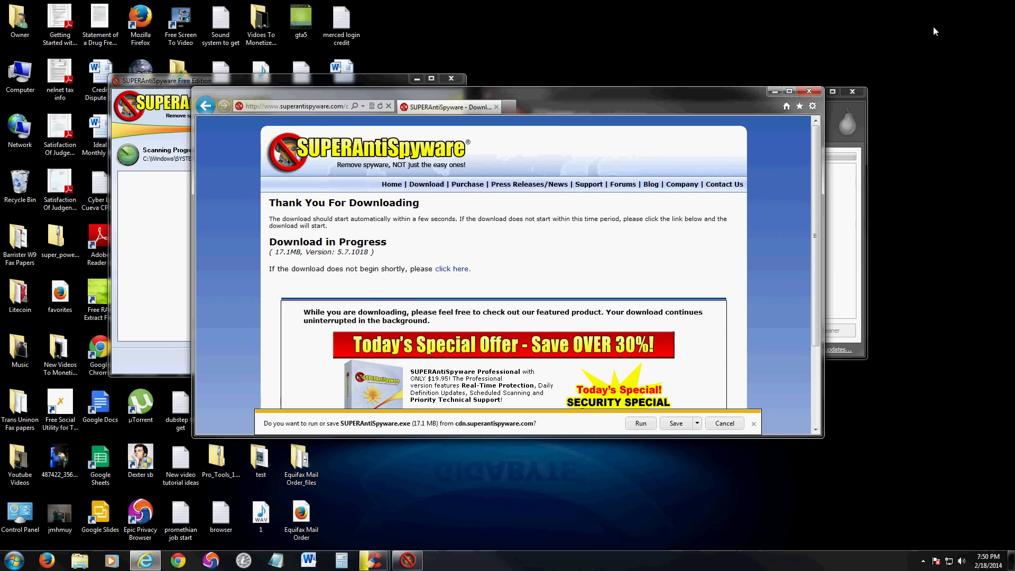
click(814, 92)
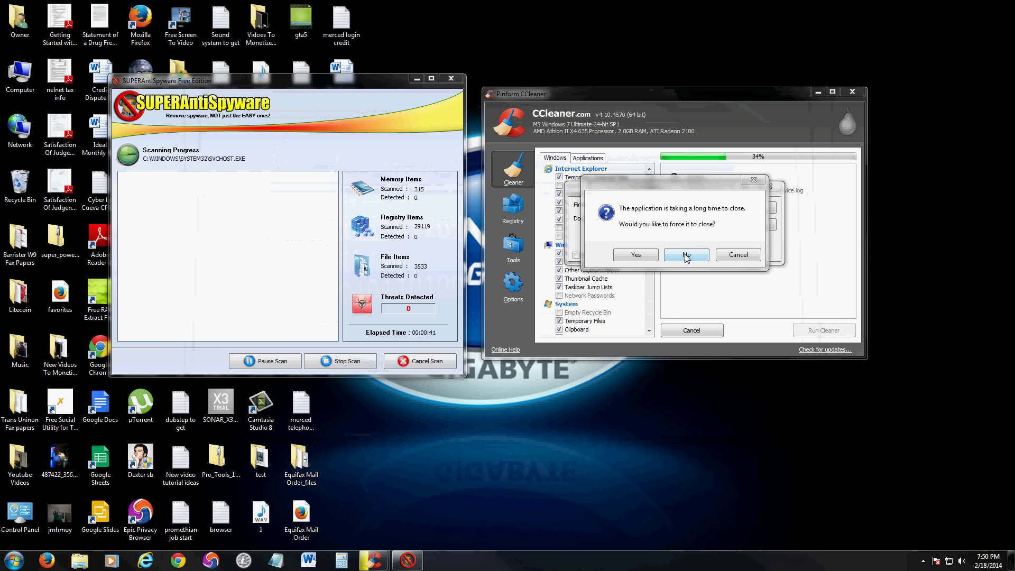
click(686, 256)
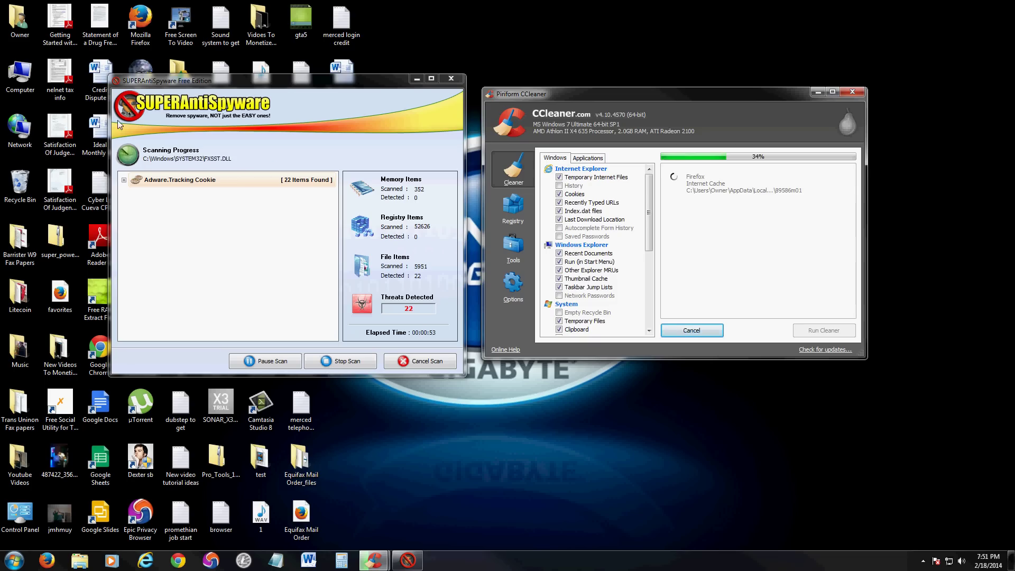
Step: Expand the Adware.Tracking Cookie group in the running scan and review the detected items, shifting the scan window slightly
click(124, 180)
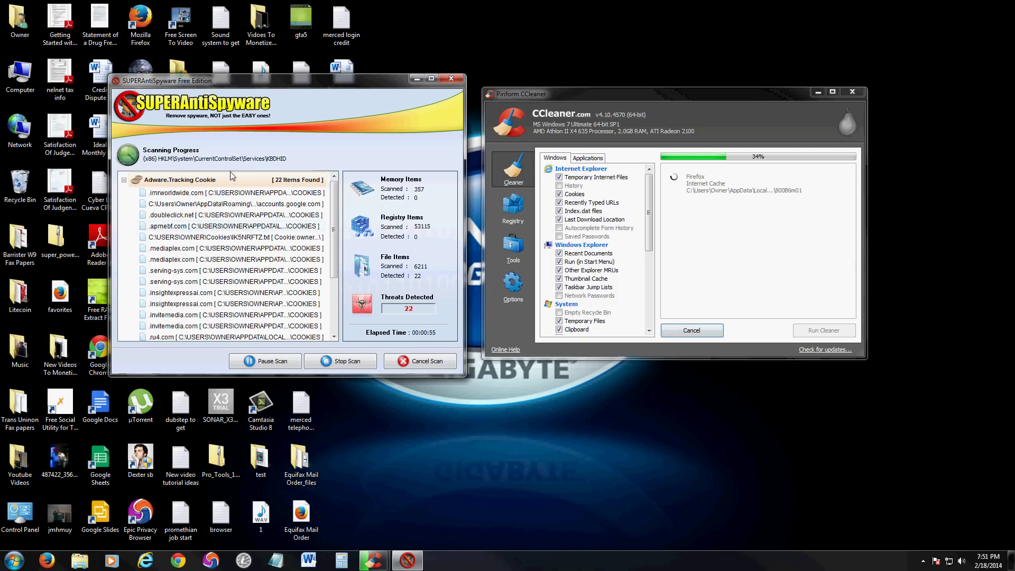
scroll(229, 261, down, 3)
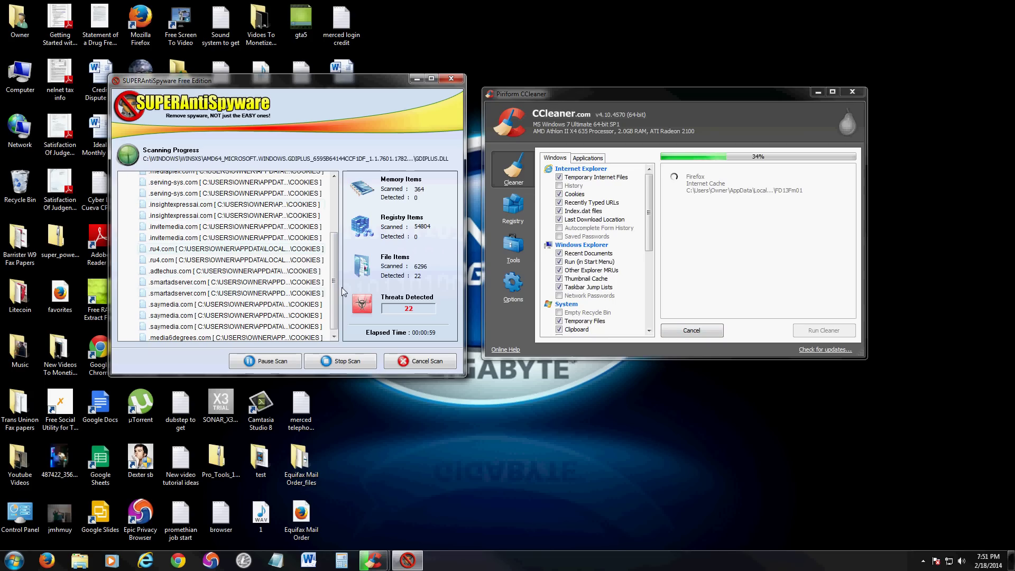
scroll(343, 222, up, 3)
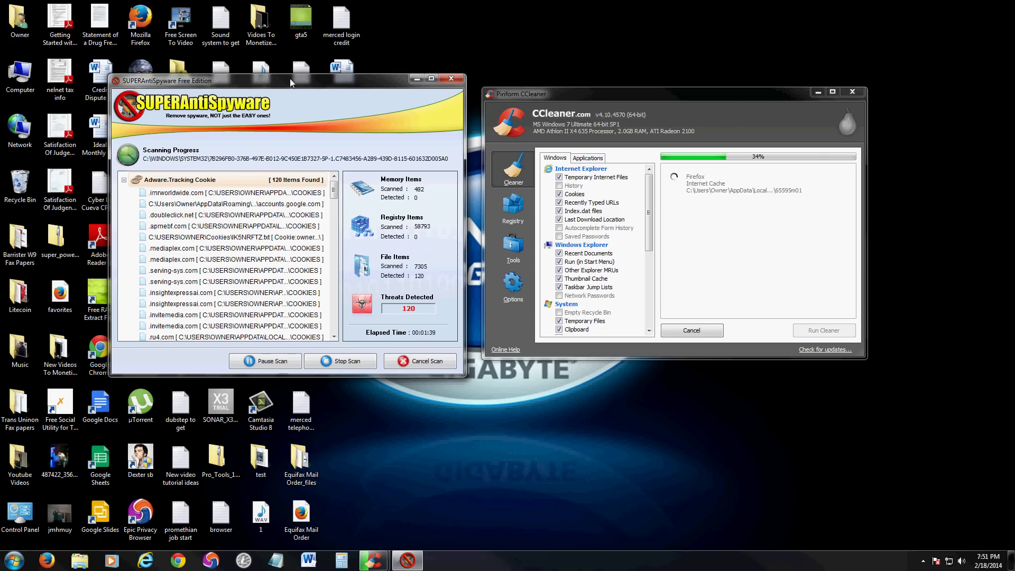
drag(295, 80, 352, 99)
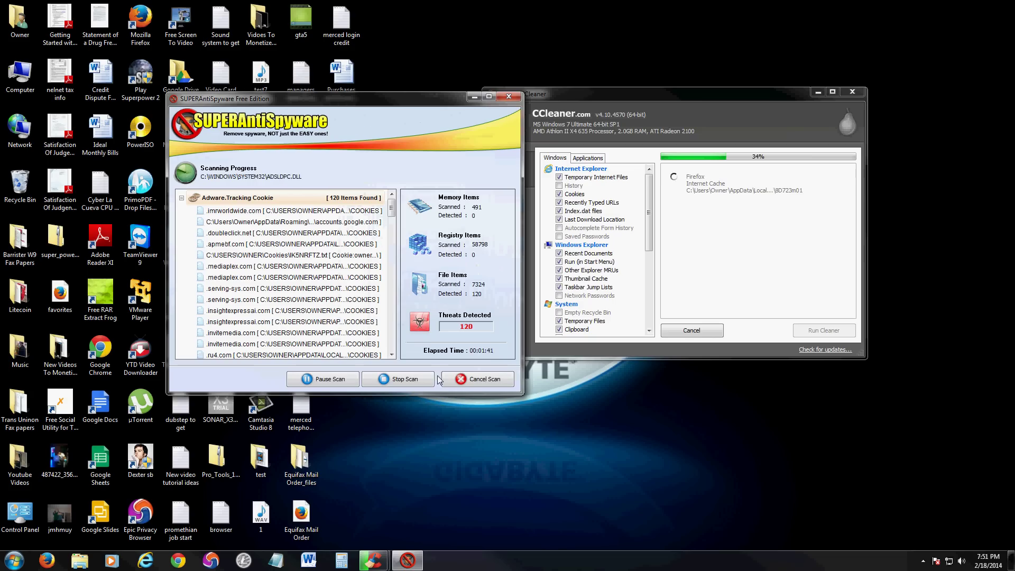